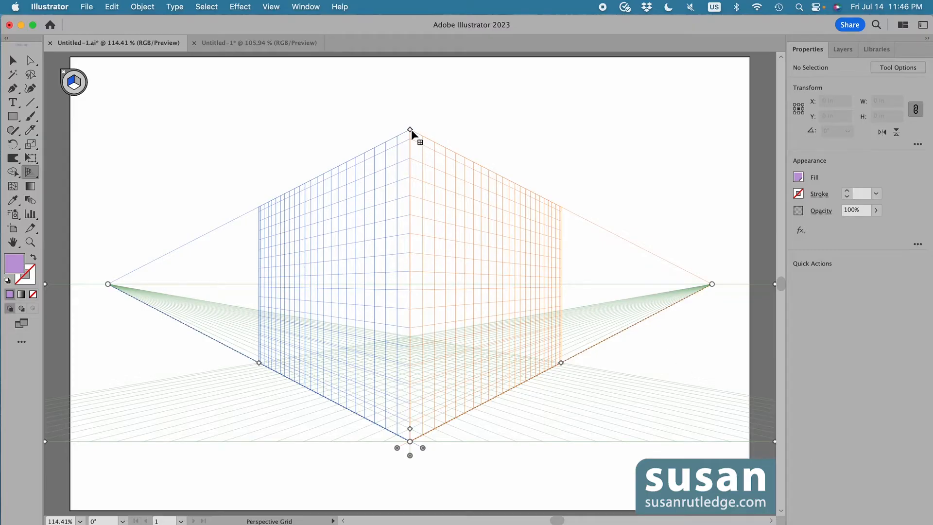
Draw a rectangle covering the left perspective plane from its top corner down to the bottom corner
mouse_move(410, 129)
left_mouse_down()
mouse_move(411, 203)
mouse_move(410, 130)
left_mouse_up()
key("m")
left_click_drag(267, 204, 411, 441)
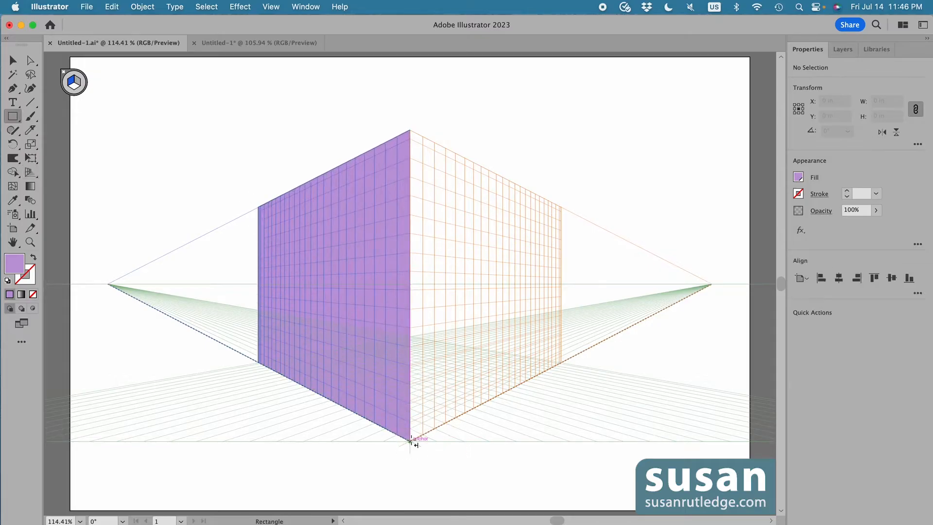
Show the hidden linked photo, PET STORE text and group layers
left_click(842, 49)
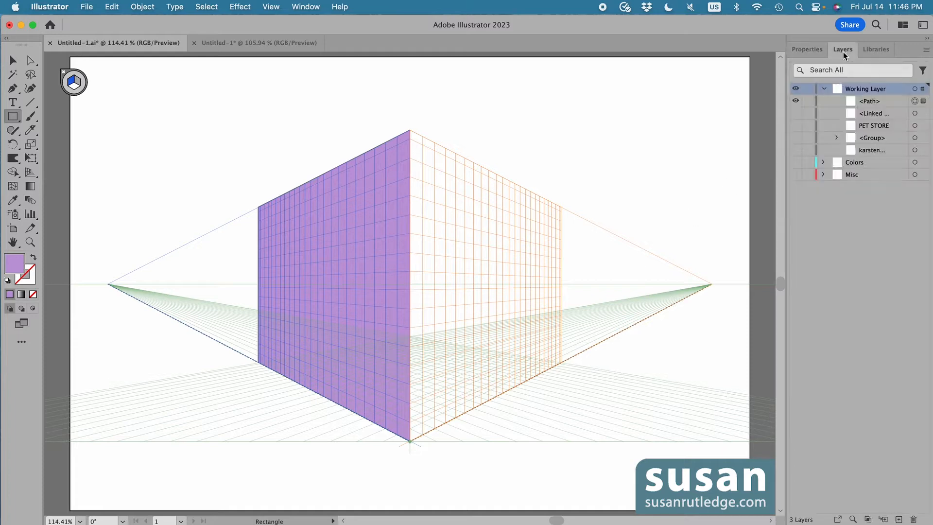
left_click(795, 113)
left_click(795, 125)
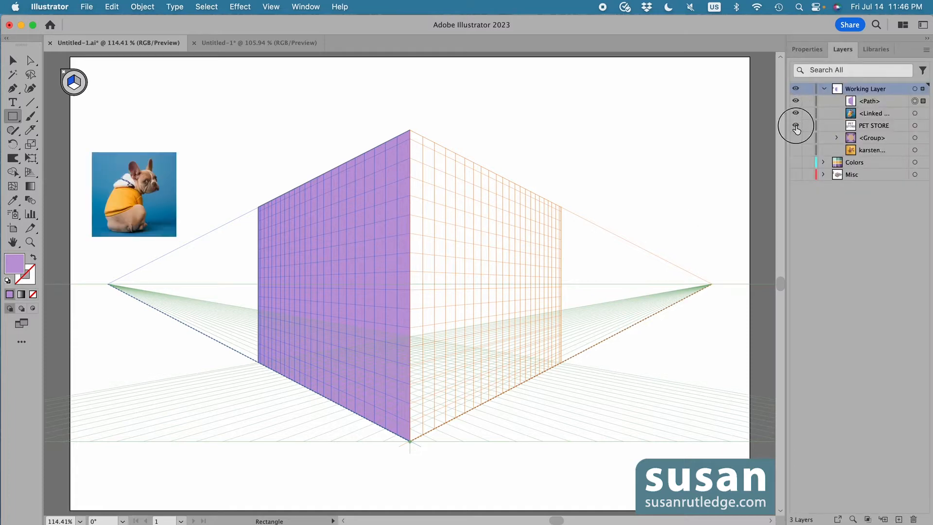
left_click(795, 137)
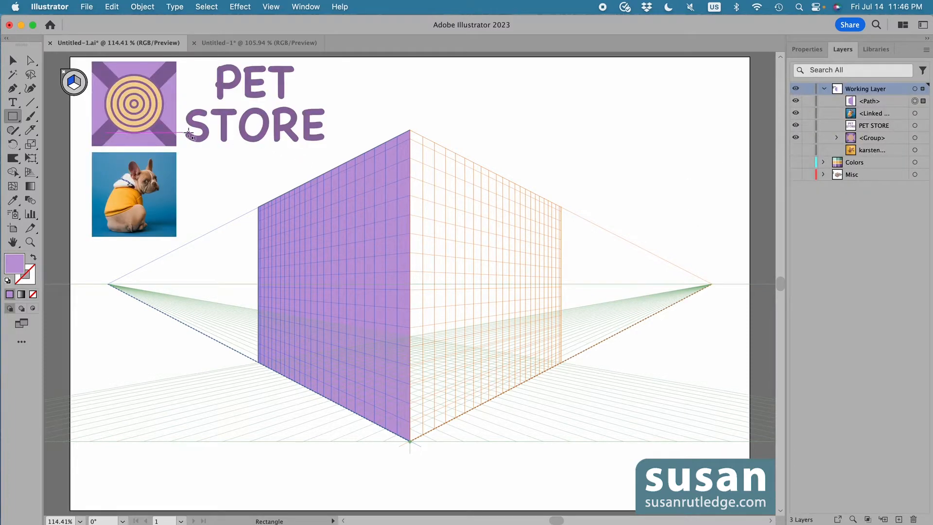
Move the target graphic onto the right perspective plane with Perspective Selection and scale it to fill the plane
key("shift+v")
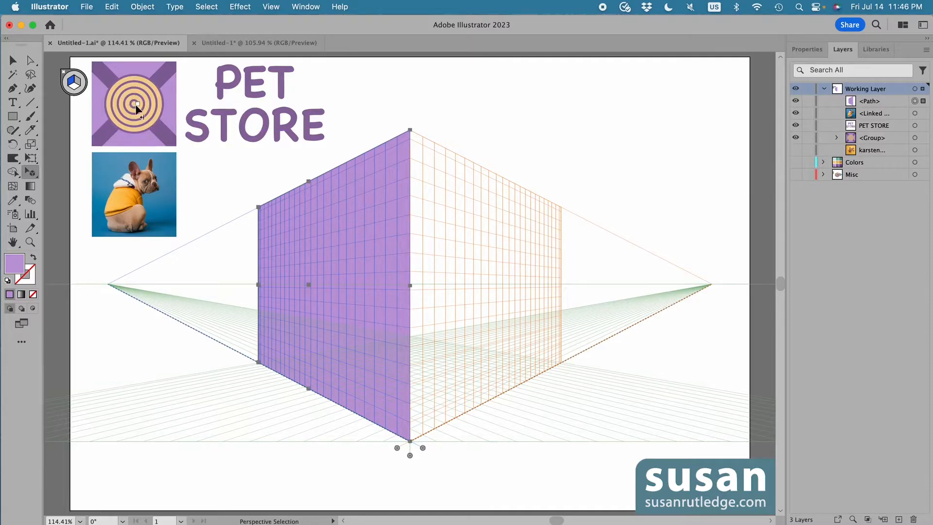
left_click_drag(137, 117, 435, 184)
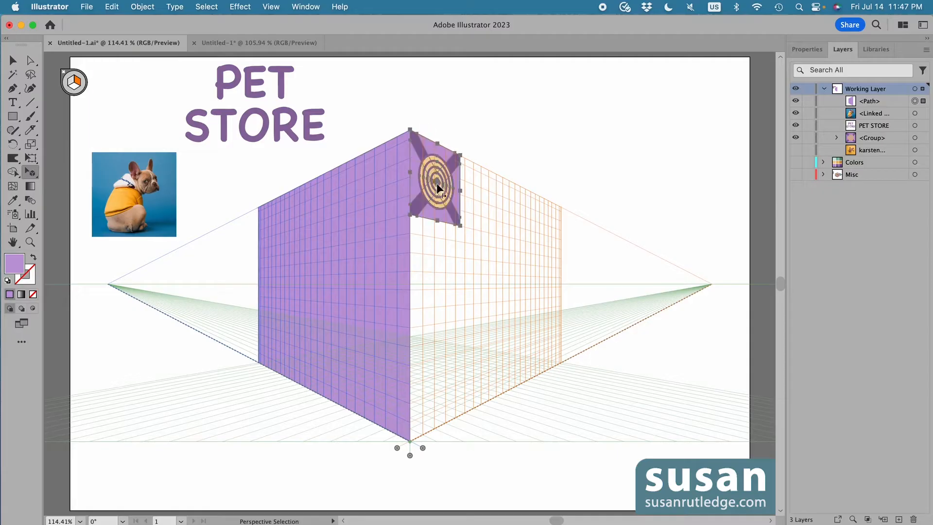
left_click_drag(460, 226, 561, 363)
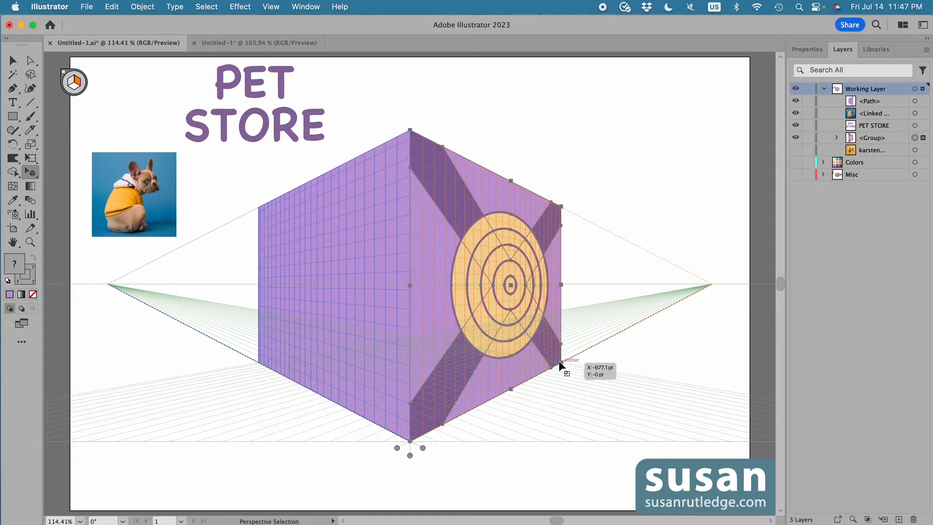
Place the PET STORE text on the left plane, enlarge it, and move its layer above the rectangle
left_click_drag(277, 137, 308, 168)
left_click_drag(302, 244, 395, 352)
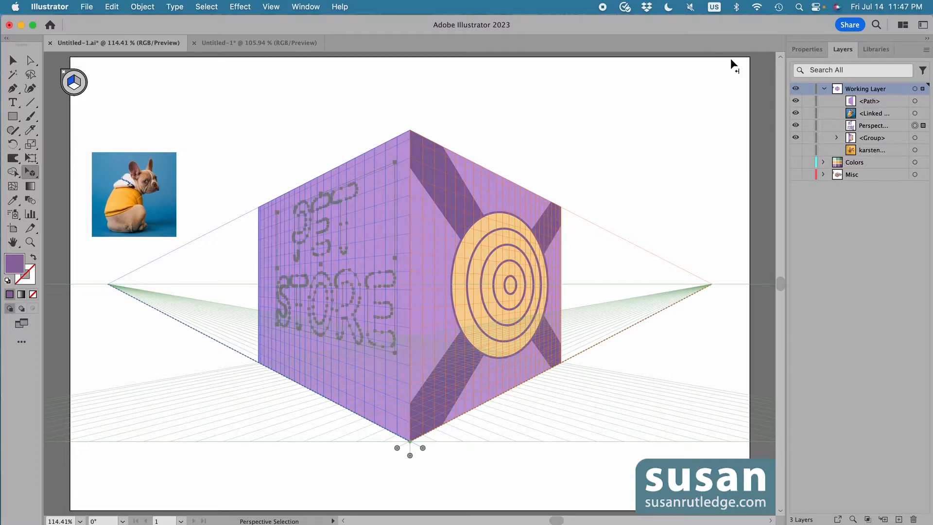
left_click_drag(871, 130, 867, 94)
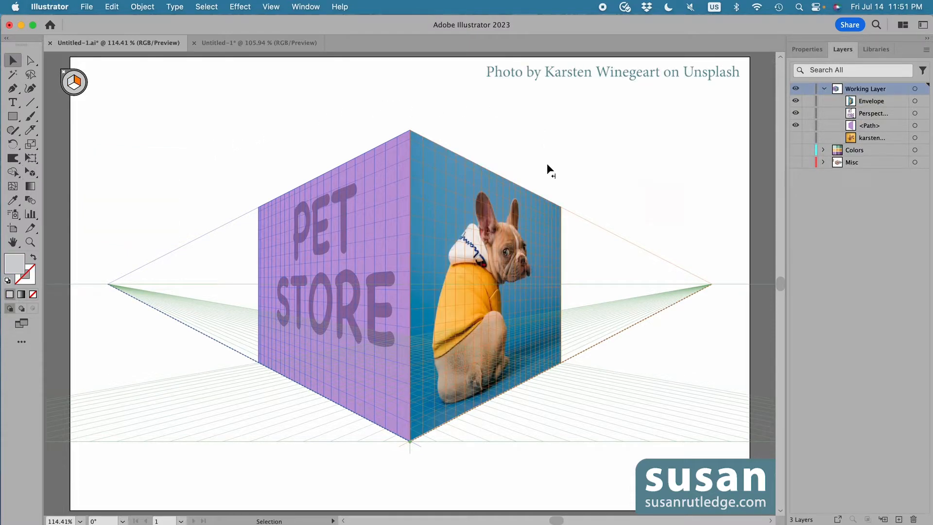
Hide and then show the perspective grid again
key("super+shift+i")
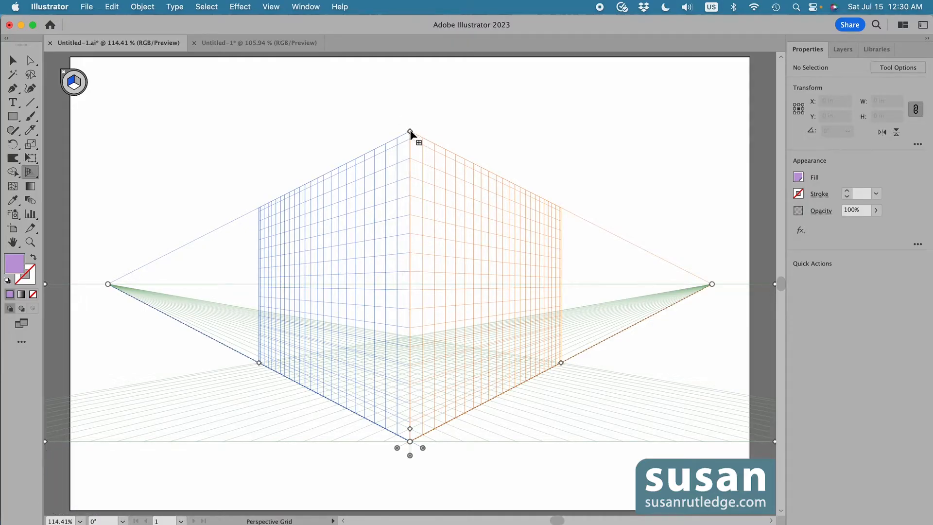
mouse_move(411, 132)
left_mouse_down()
mouse_move(411, 191)
mouse_move(414, 137)
left_mouse_up()
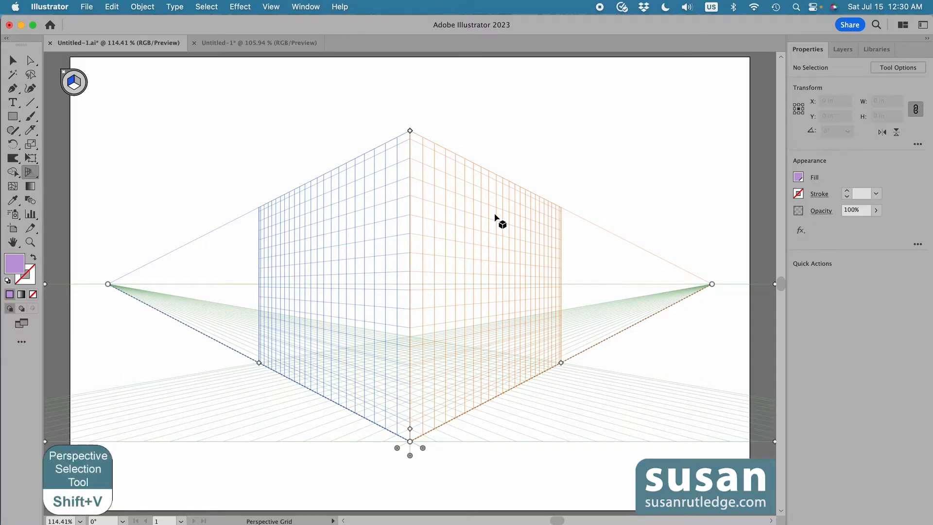
key("shift+v")
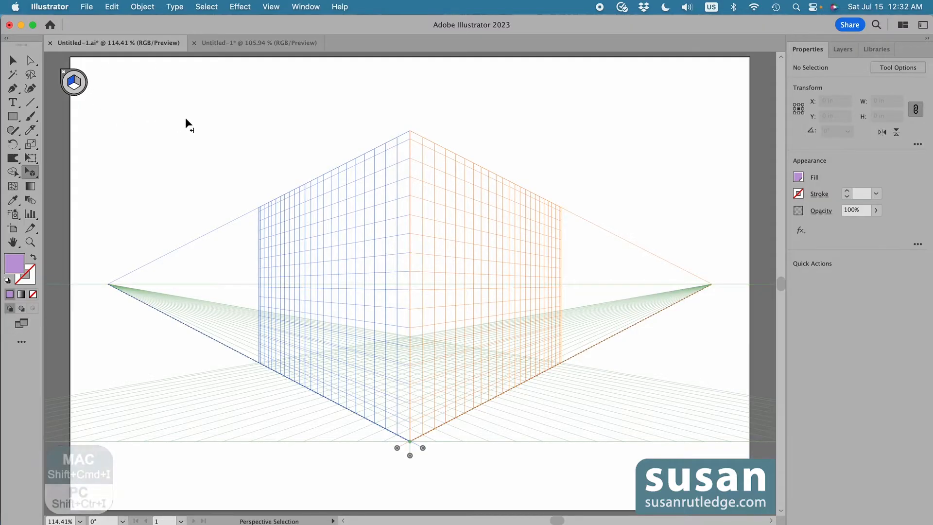
key("shift+super+i")
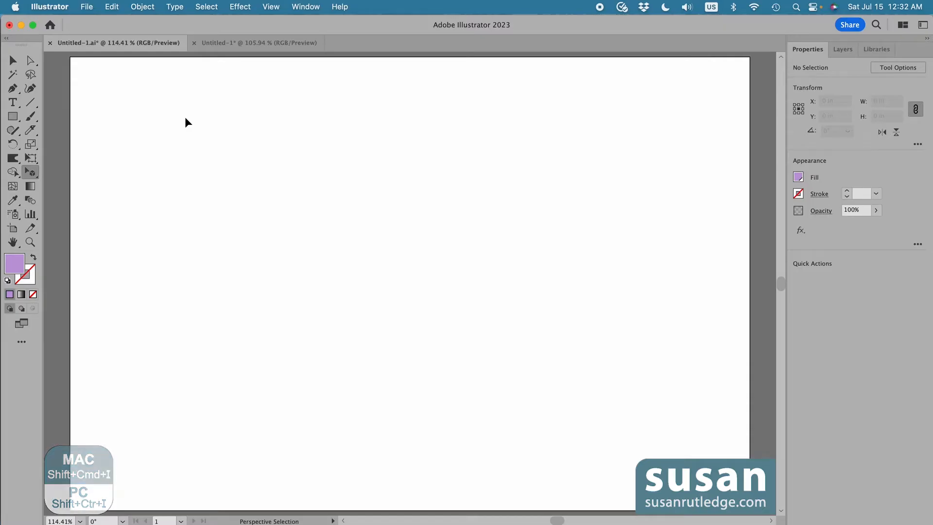
key("shift+super+i")
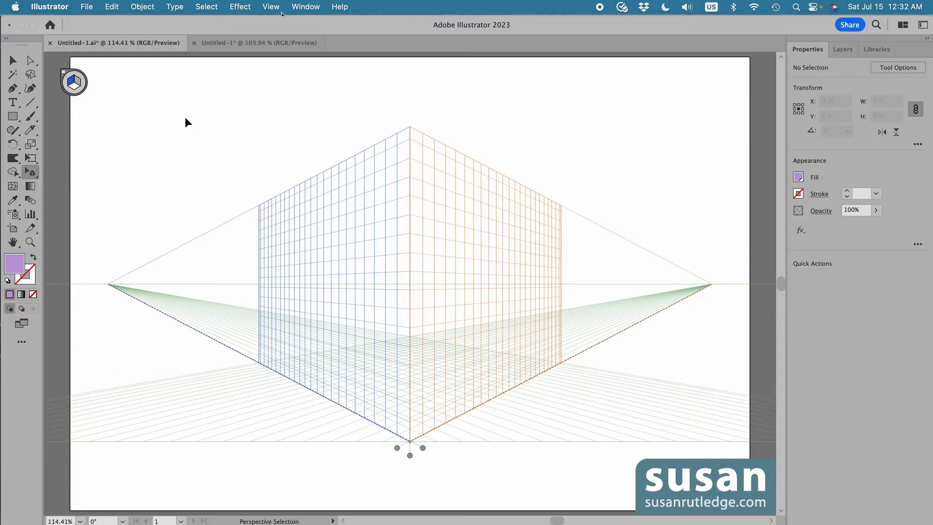
left_click(271, 7)
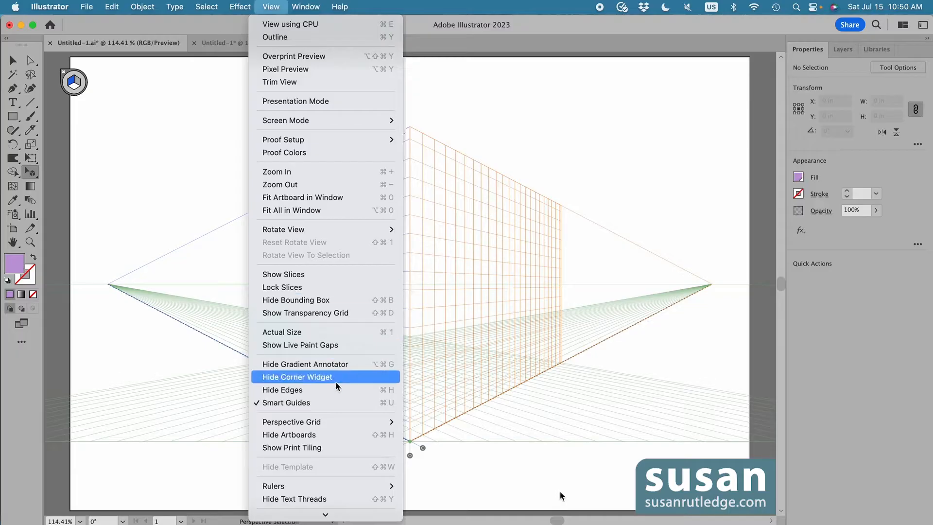
mouse_move(335, 421)
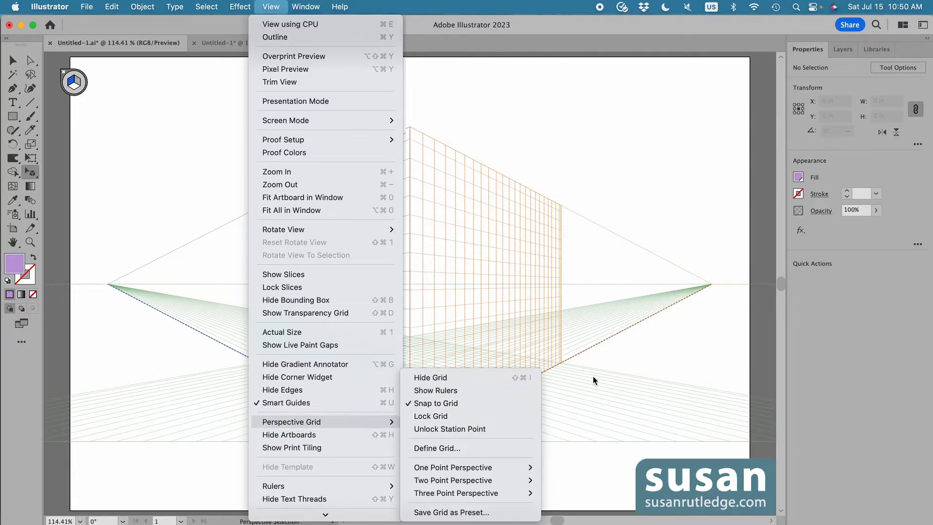
left_click(559, 490)
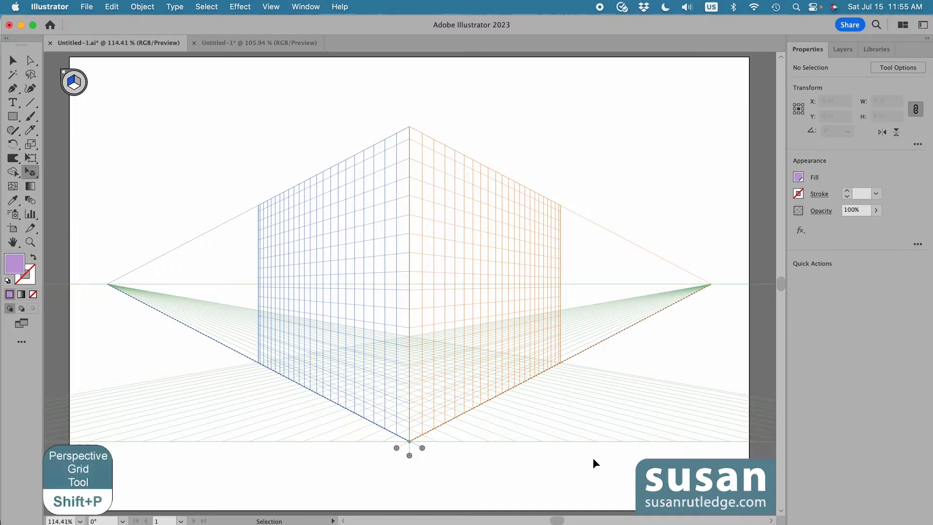
Drag the right vanishing point outward with the Perspective Grid tool
key("shift+p")
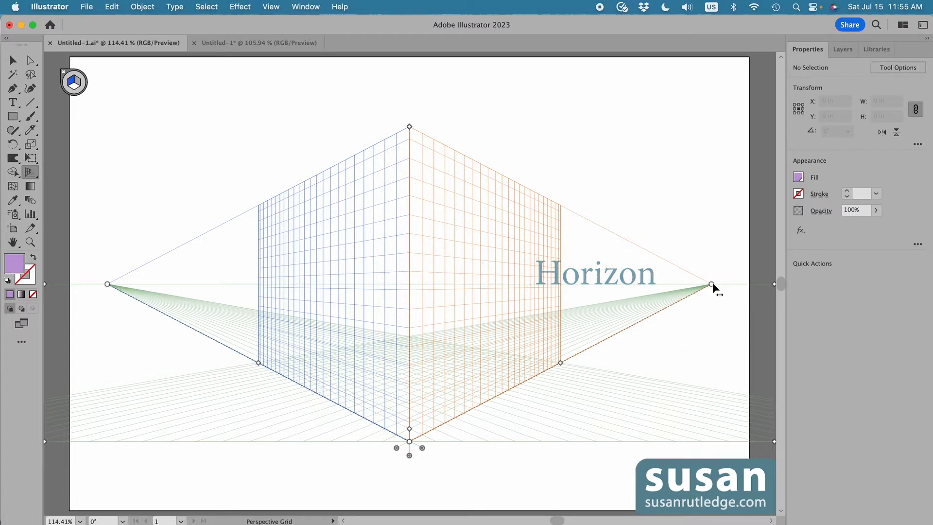
mouse_move(711, 284)
left_mouse_down()
mouse_move(661, 285)
mouse_move(724, 284)
left_mouse_up()
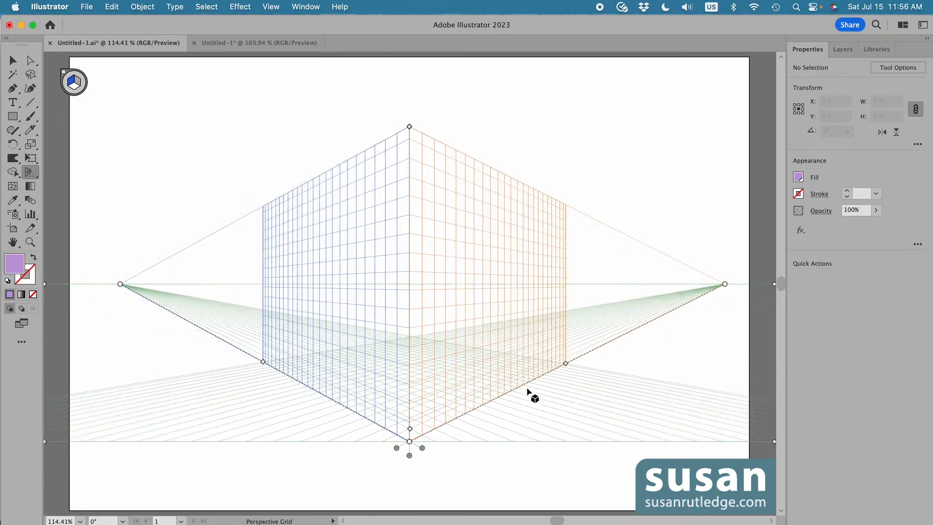
left_click(410, 442)
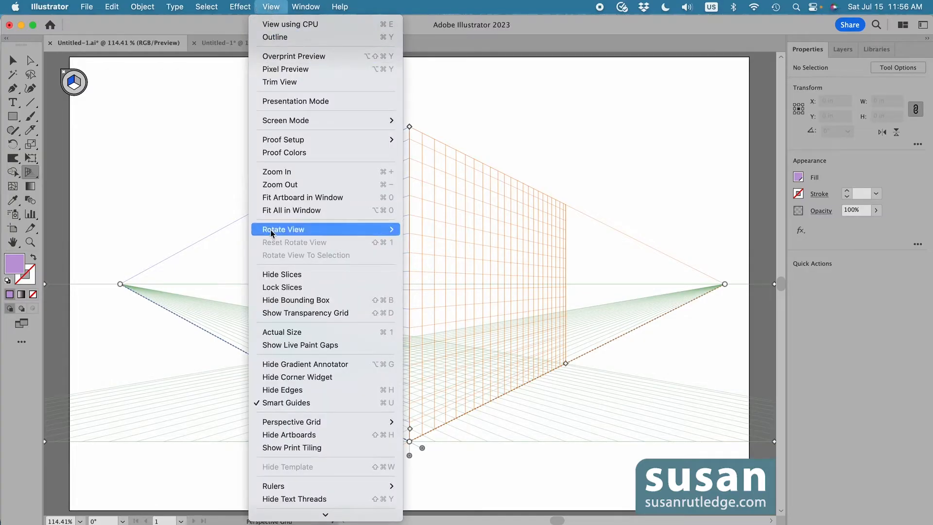
Unlock the perspective grid's station point
mouse_move(291, 422)
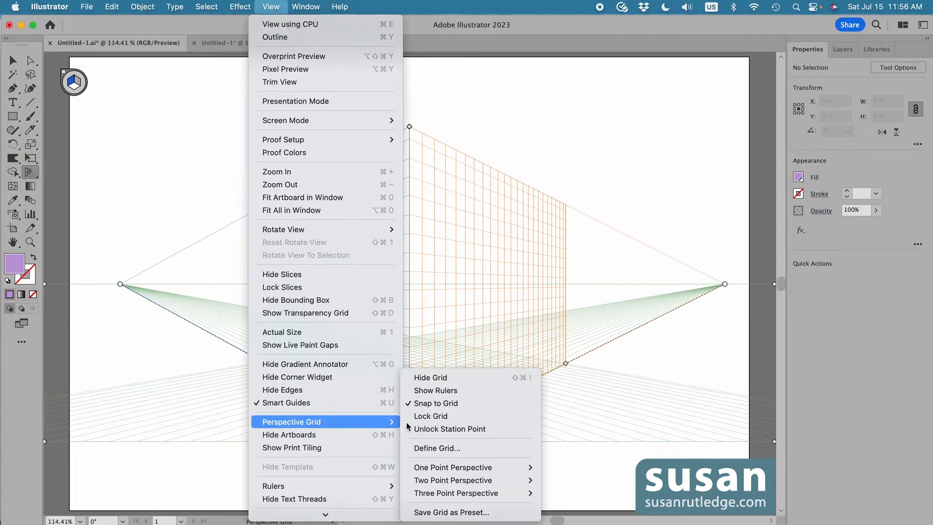
left_click(477, 430)
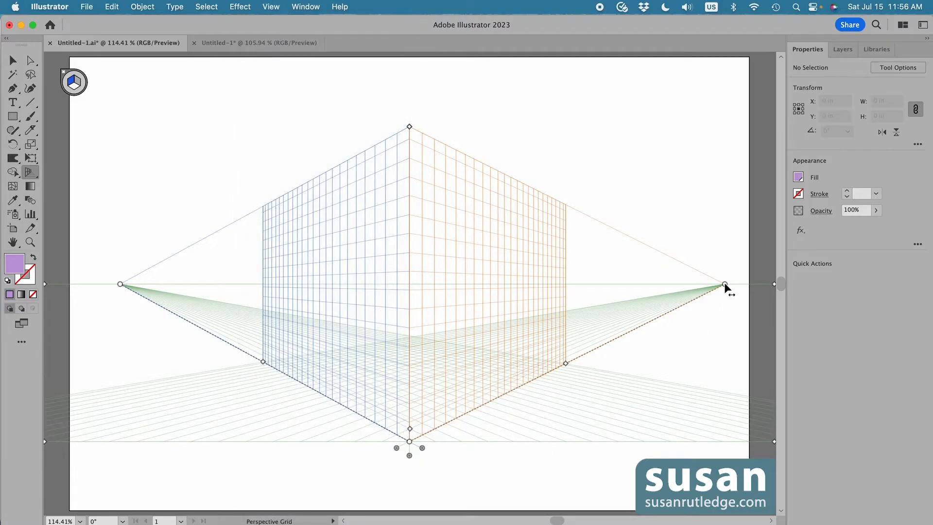
Drag the right vanishing point slightly and undo the move
mouse_move(725, 284)
left_mouse_down()
mouse_move(587, 284)
mouse_move(728, 283)
left_mouse_up()
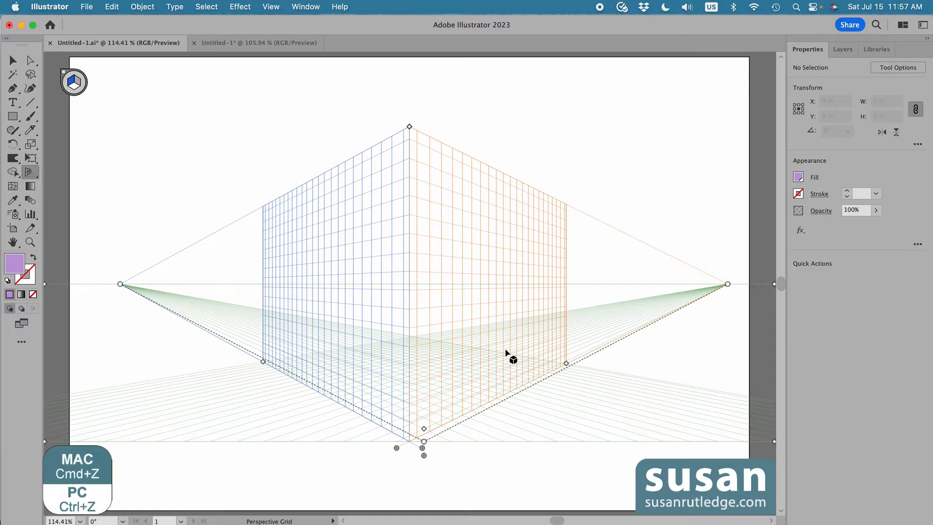
key("super+z")
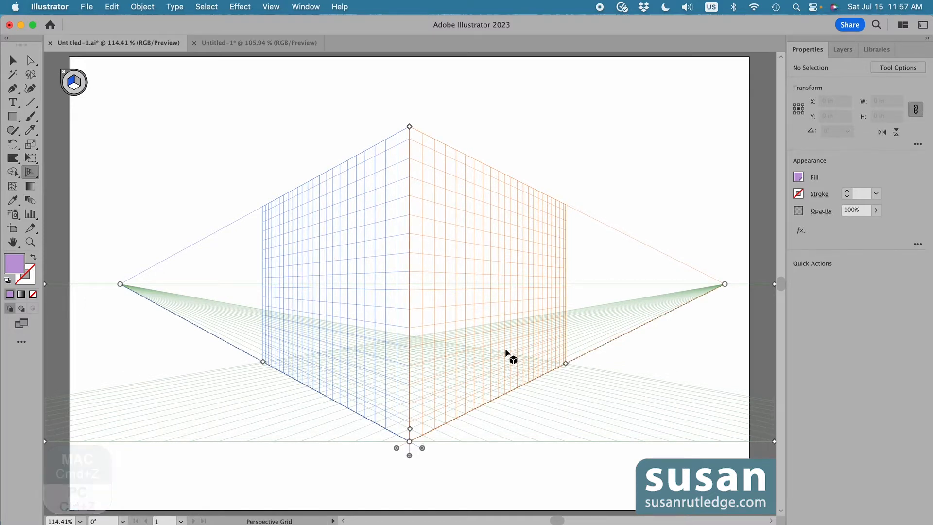
Enlarge the grid cells and extend both vertical planes' grid extents outward
mouse_move(409, 126)
left_mouse_down()
mouse_move(409, 234)
mouse_move(409, 128)
left_mouse_up()
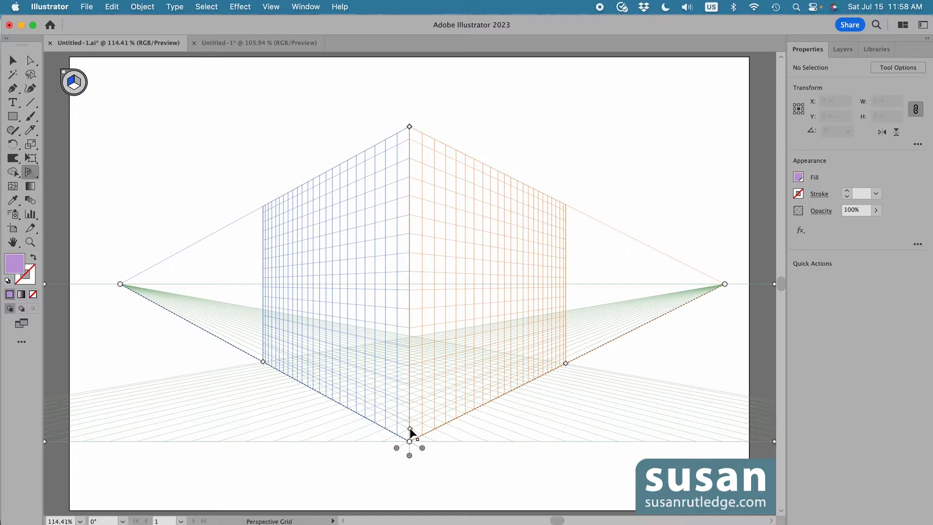
left_click_drag(409, 429, 410, 417)
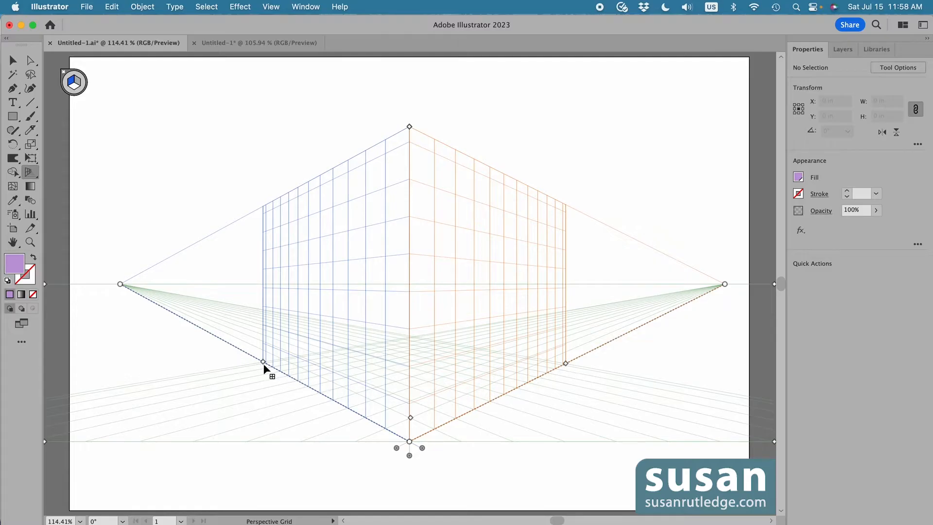
left_click_drag(263, 361, 224, 340)
left_click_drag(565, 363, 592, 350)
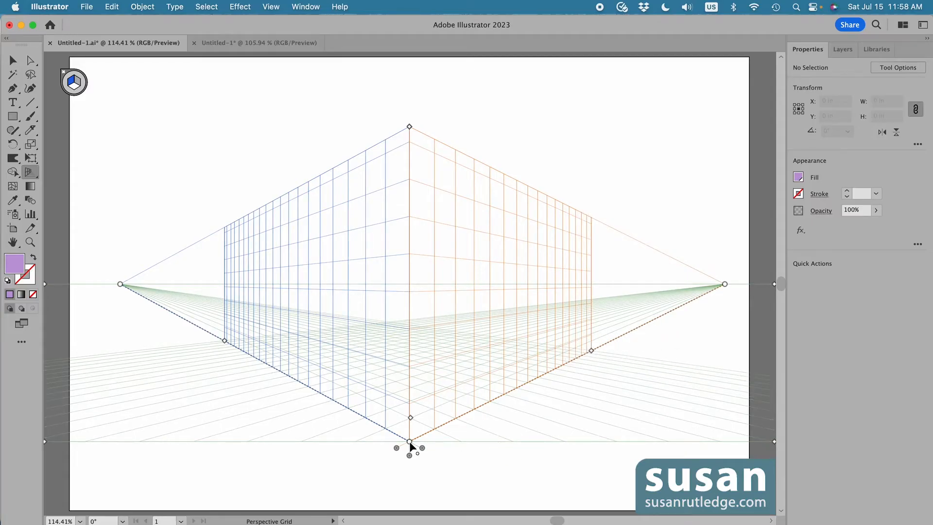
Lower the grid's ground point and pull the left and right planes apart
mouse_move(409, 441)
left_mouse_down()
mouse_move(410, 400)
mouse_move(409, 452)
left_mouse_up()
left_click_drag(395, 446, 409, 471)
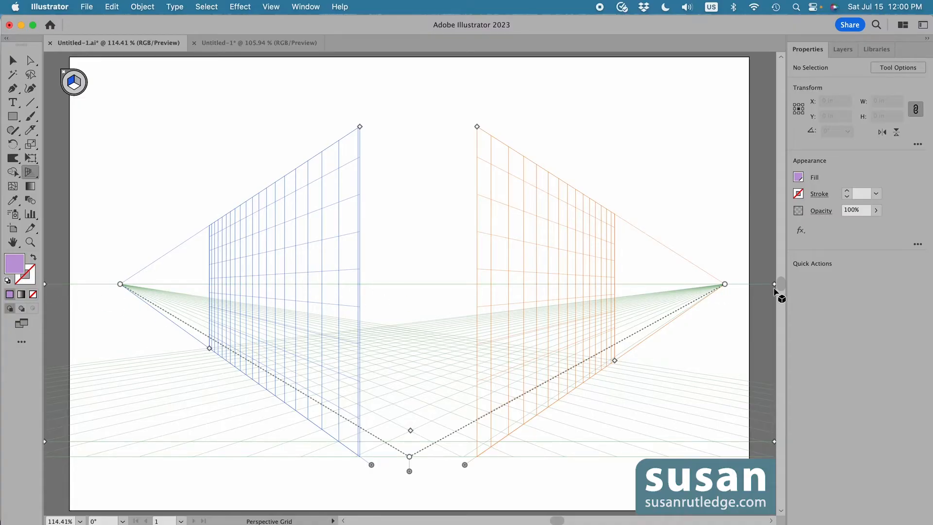
Lower the horizon line and shift the whole grid up and to the left
left_click_drag(774, 283, 770, 355)
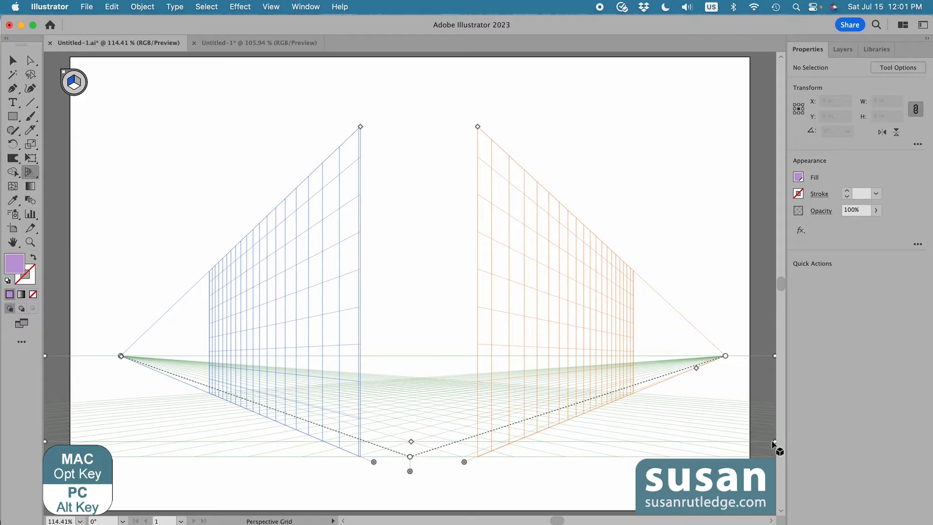
left_click_drag(774, 443, 725, 431)
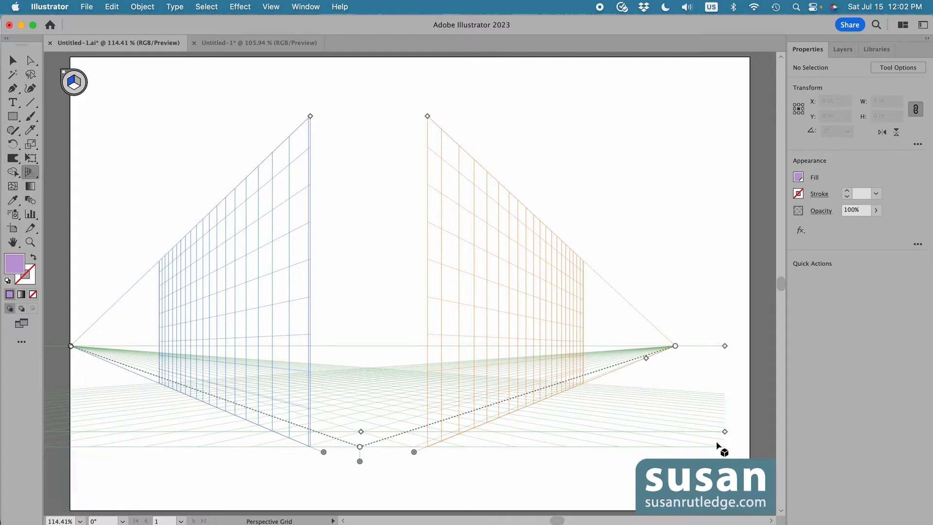
Reset the perspective grid to the Two Point Perspective 2P-Normal View preset
left_click(271, 8)
mouse_move(362, 424)
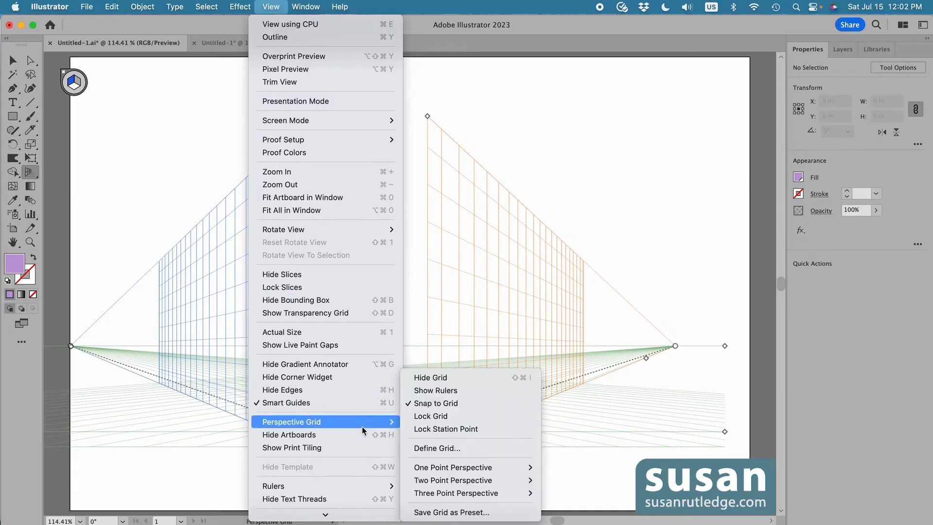
mouse_move(443, 481)
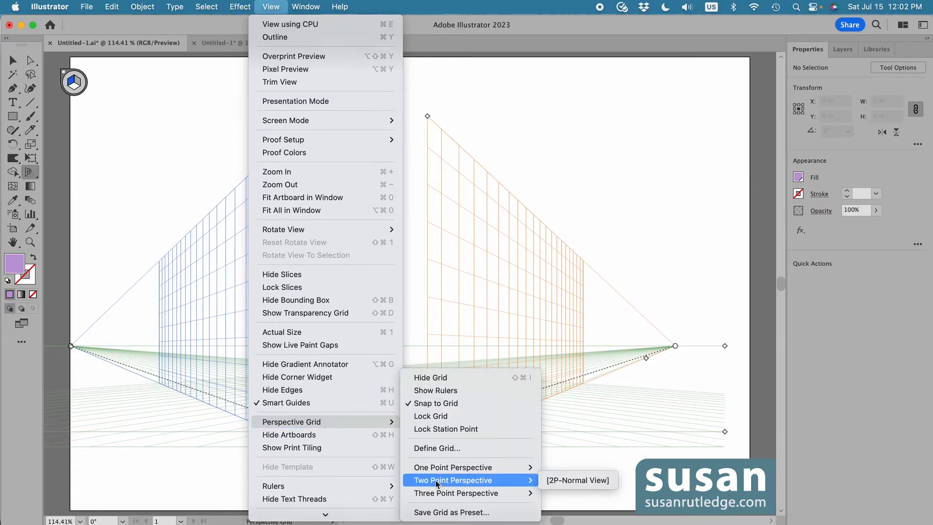
left_click(586, 479)
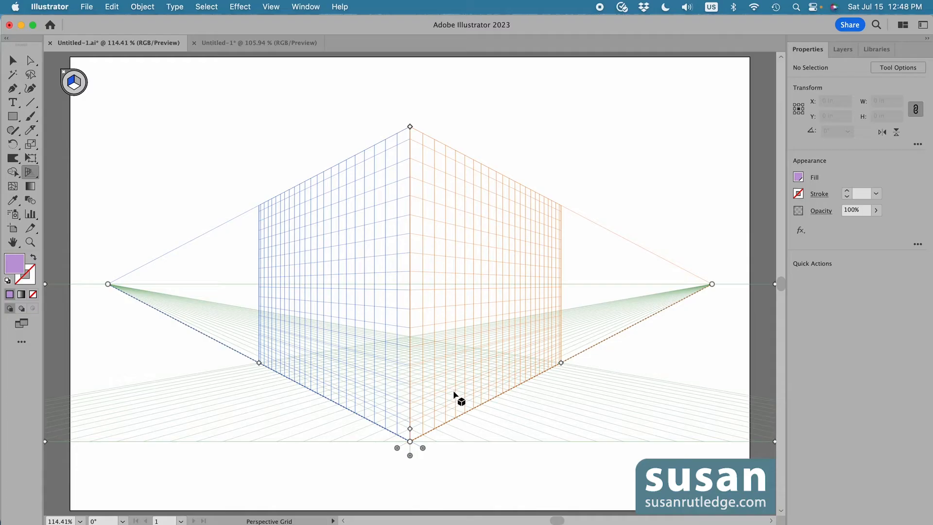
Hide the right vertical grid plane using its plane control
left_click(397, 447)
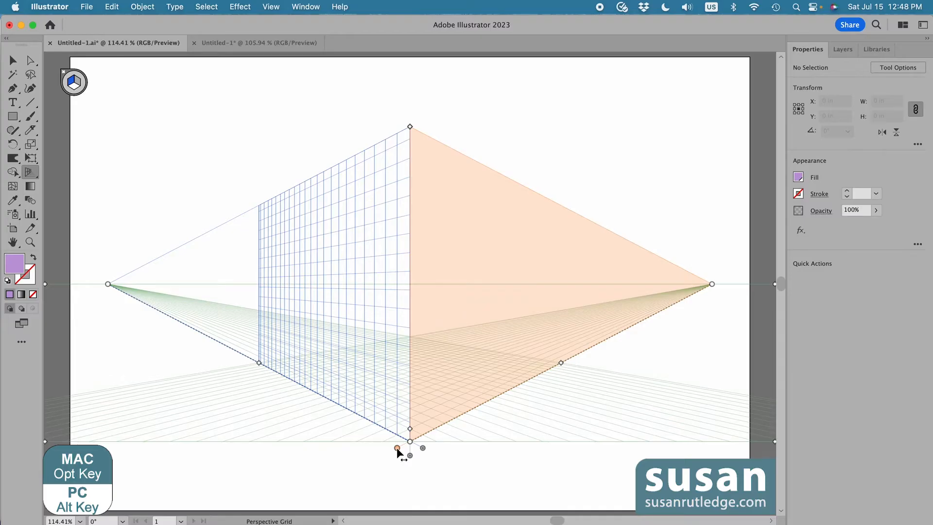
left_click(397, 448, "alt")
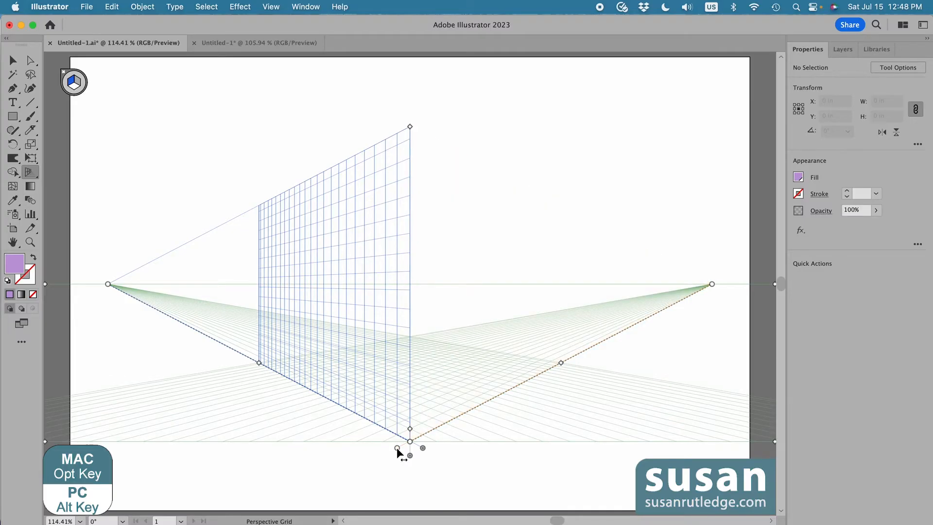
Hide and re-show the left, right and ground grid planes so that all three planes end up visible
left_click(396, 447, "alt")
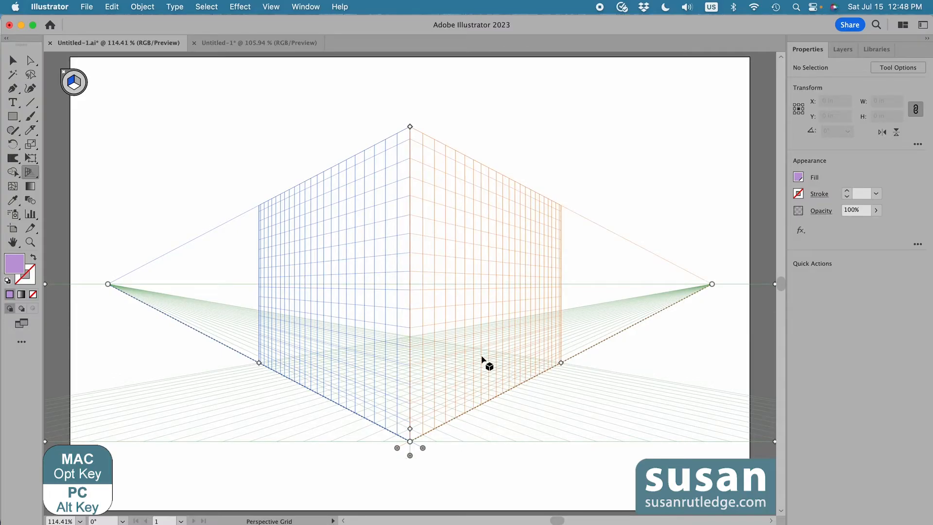
left_click(422, 447, "alt")
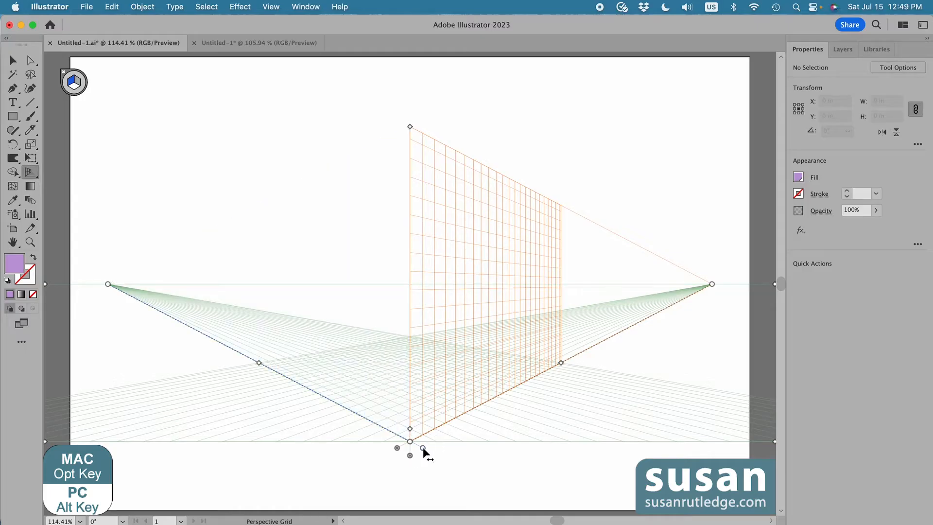
left_click(423, 447, "alt")
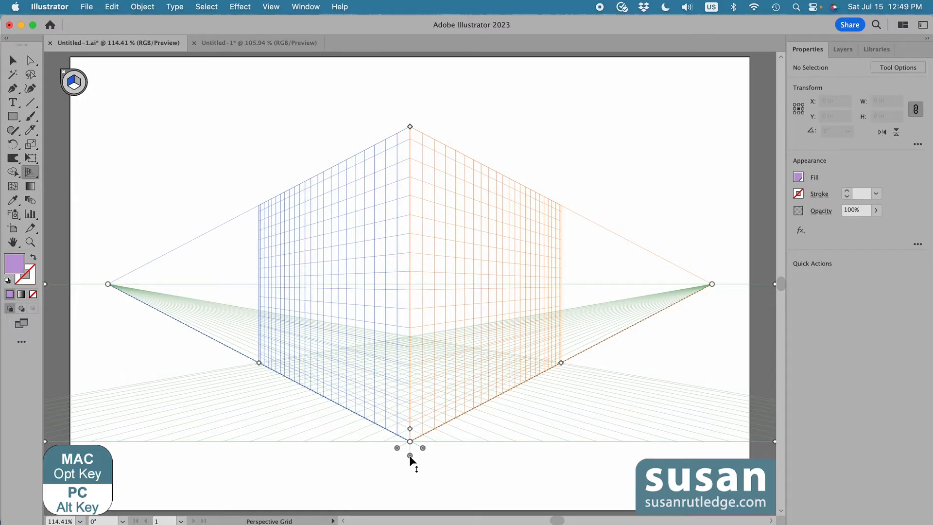
left_click(410, 456, "alt")
left_click(410, 455, "alt")
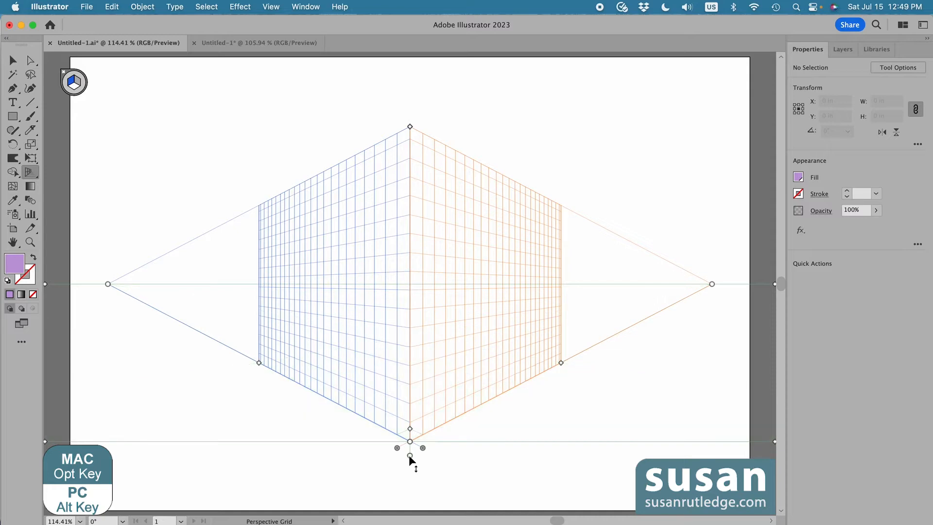
left_click(410, 455, "alt")
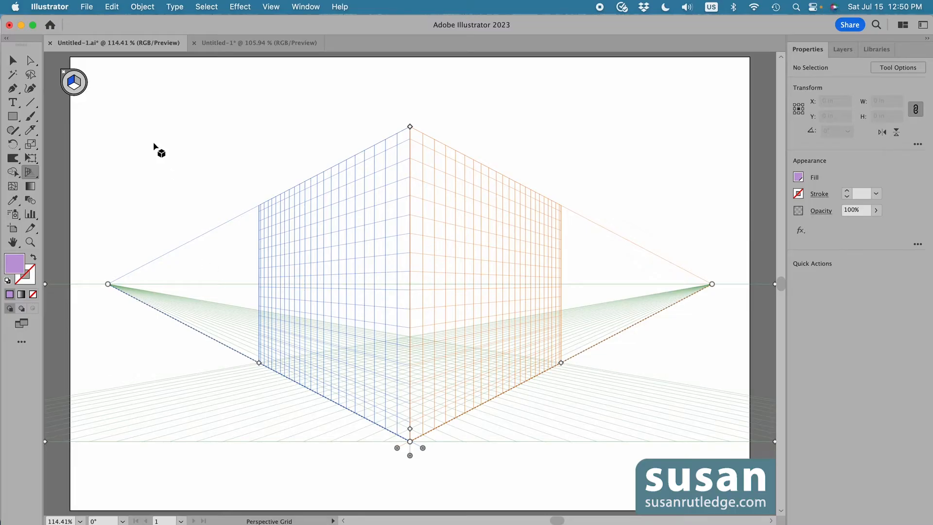
Create a new Two Point Perspective grid preset and name it with the user's first name
left_click(112, 10)
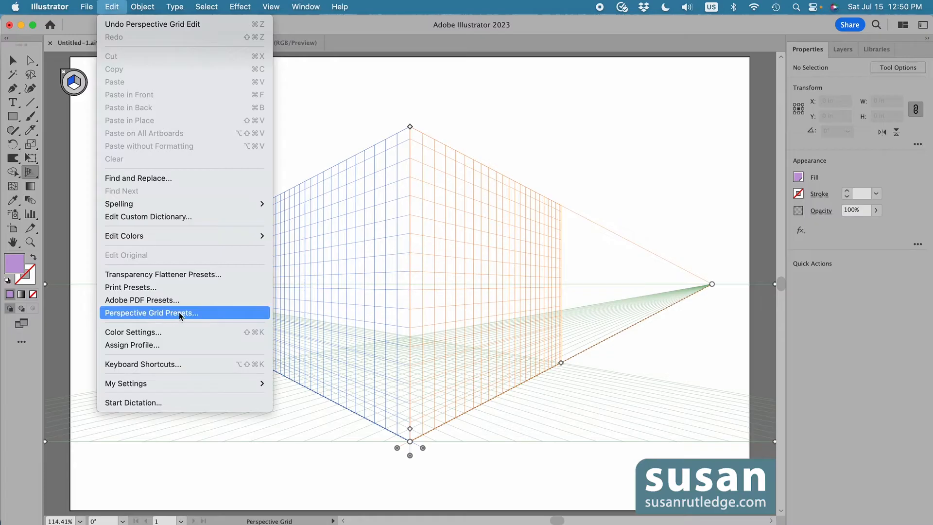
left_click(193, 314)
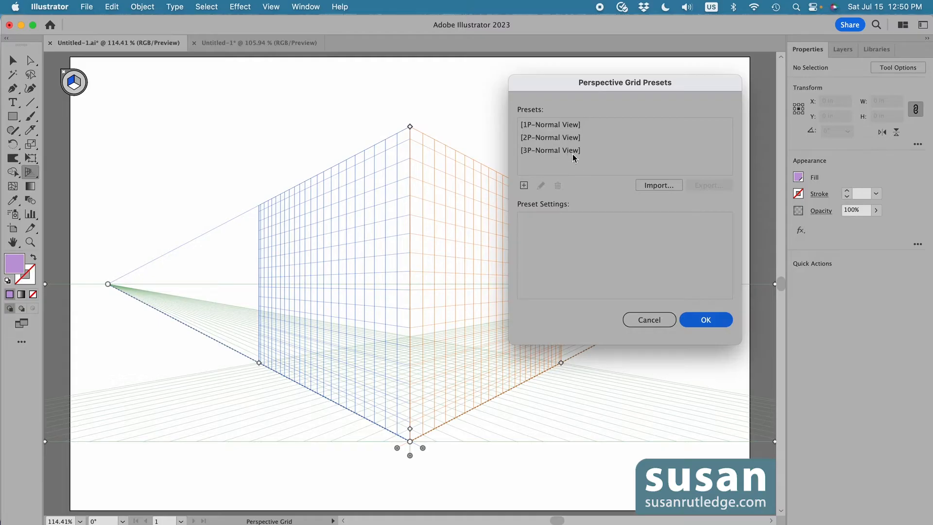
left_click(524, 185)
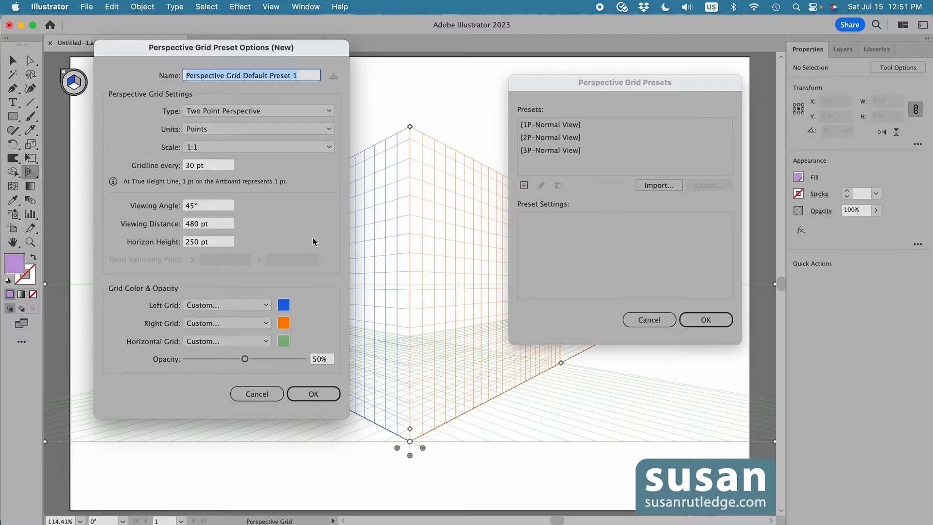
type("Susan")
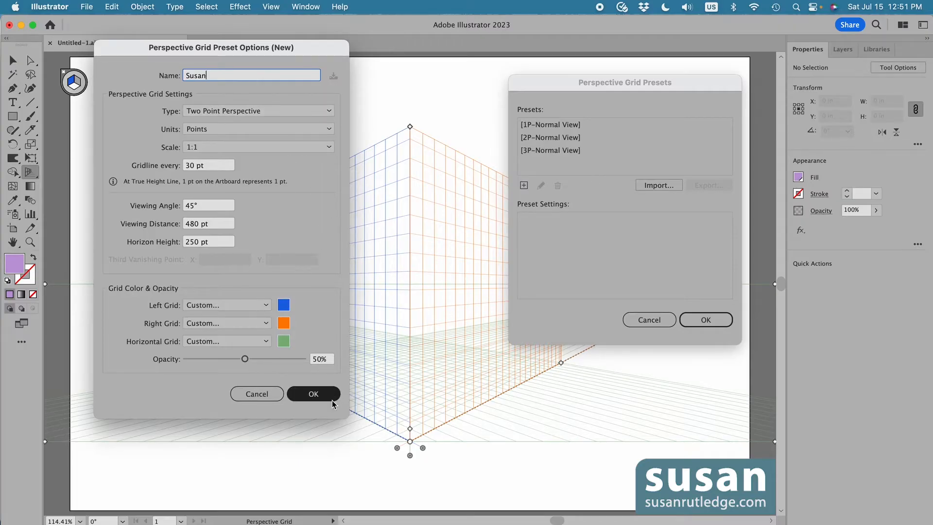
left_click(313, 394)
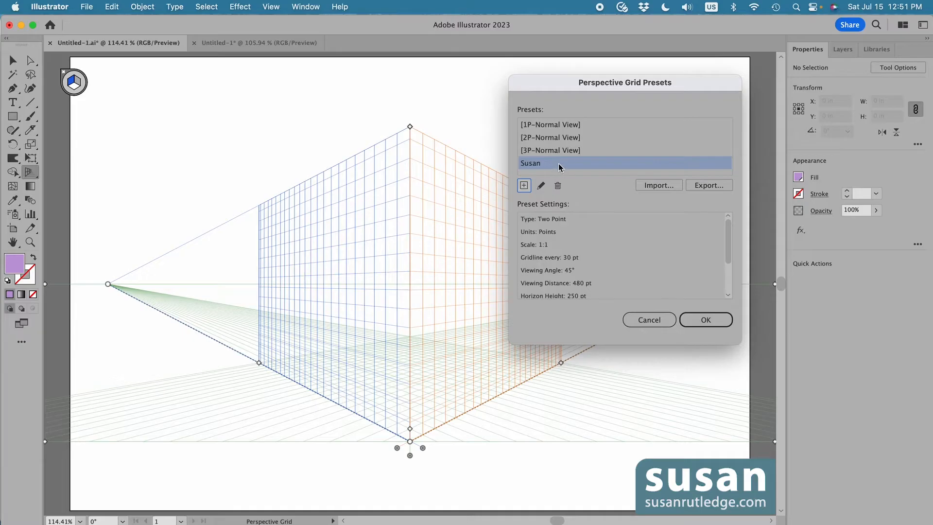
Review the new preset's edit options and export dialog without changes, then close the grid presets dialog
left_click(542, 186)
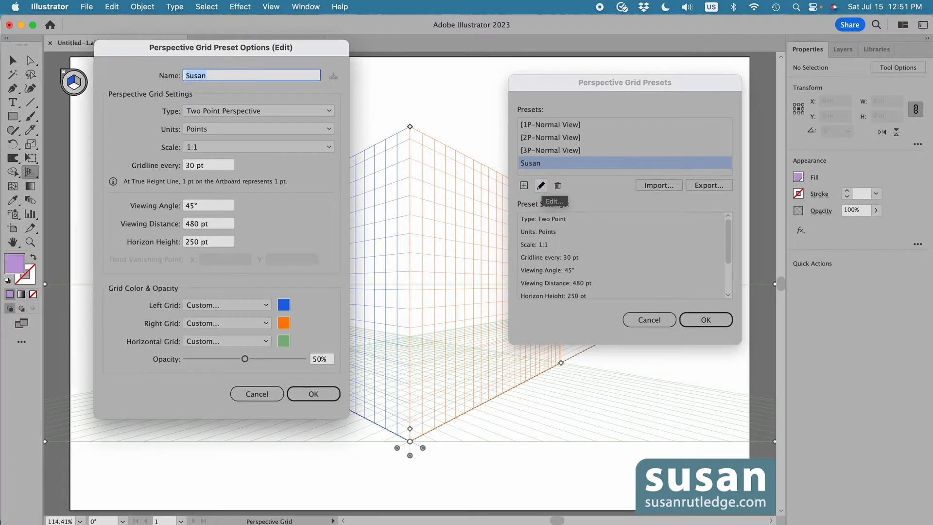
left_click(310, 392)
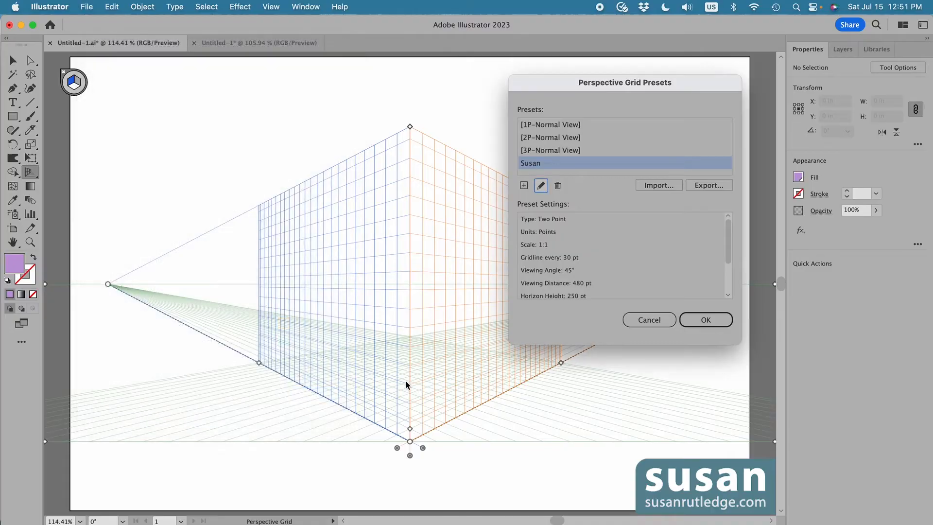
left_click(709, 186)
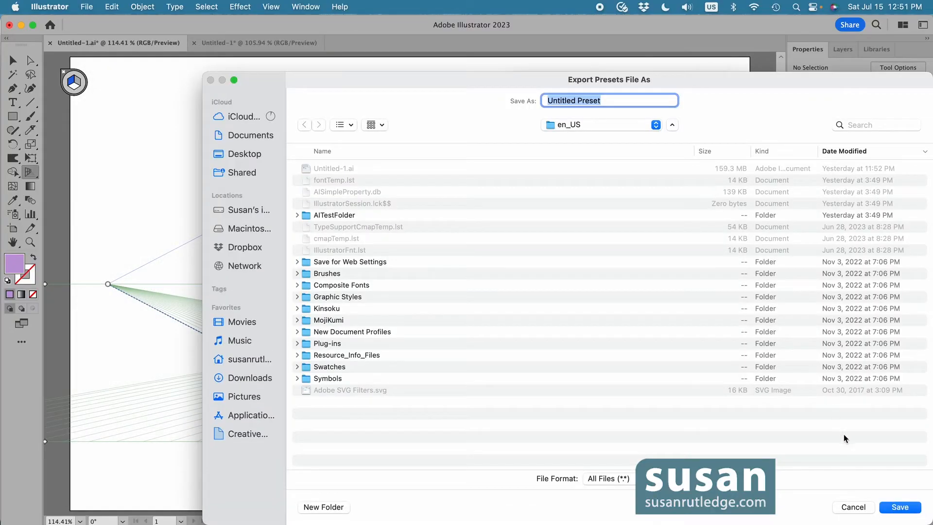
left_click(853, 507)
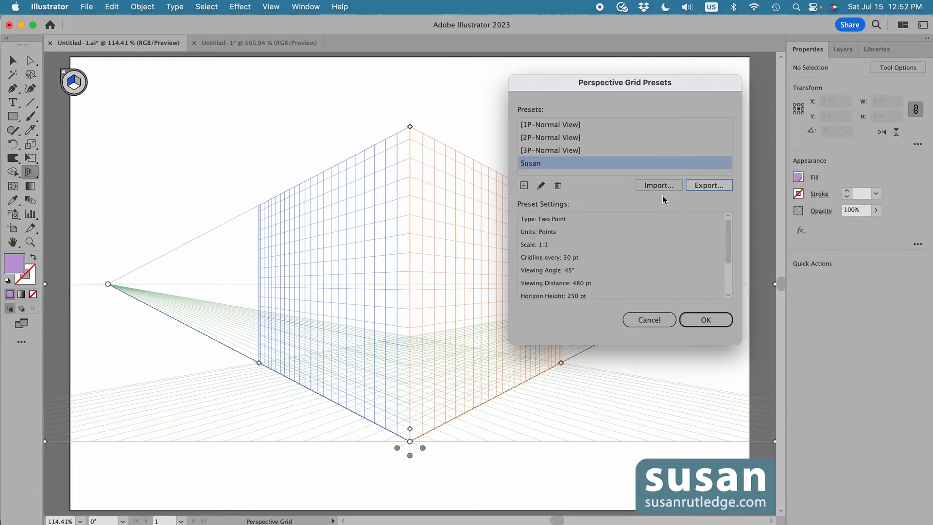
left_click(706, 320)
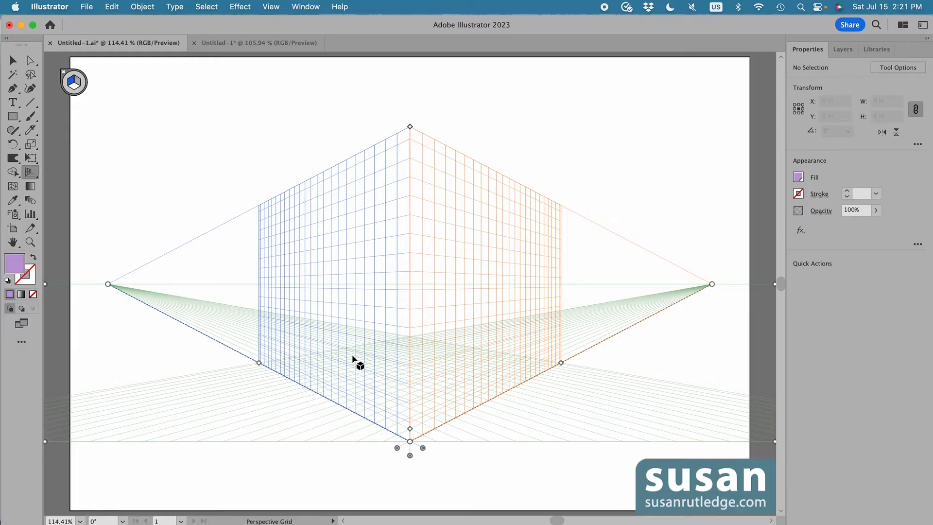
Draw a rectangle with the Rectangle tool that fills the whole left grid plane
left_click(14, 118)
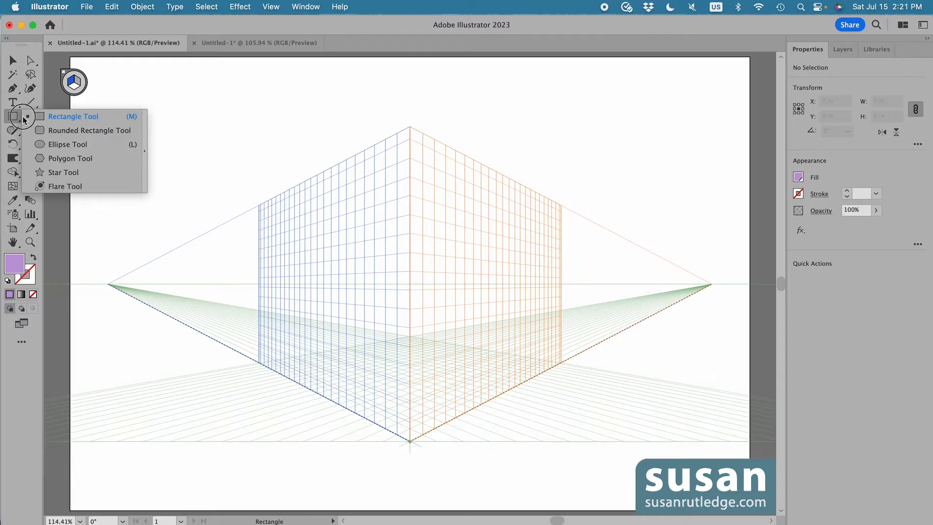
left_click(84, 118)
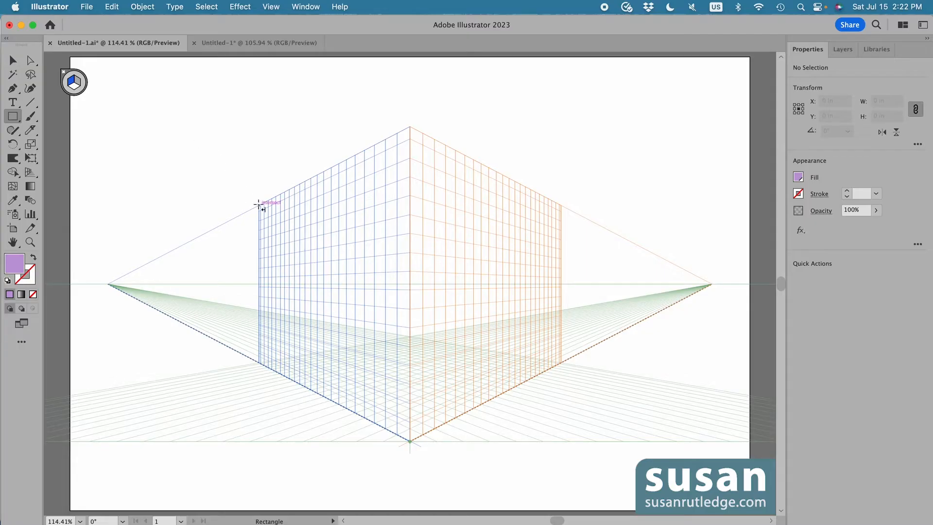
left_click_drag(259, 205, 409, 440)
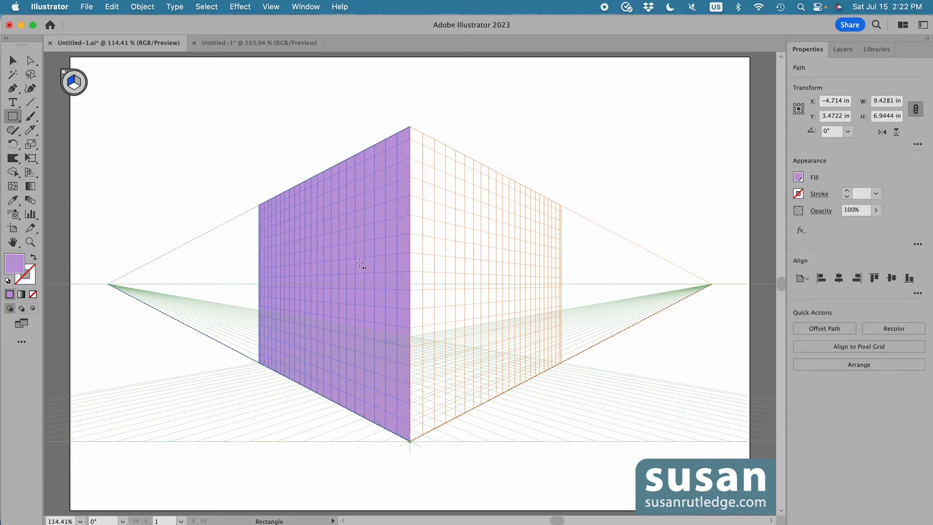
Try drawing a rectangle on the right side while the left plane is active, then undo it
left_click_drag(450, 188, 562, 300)
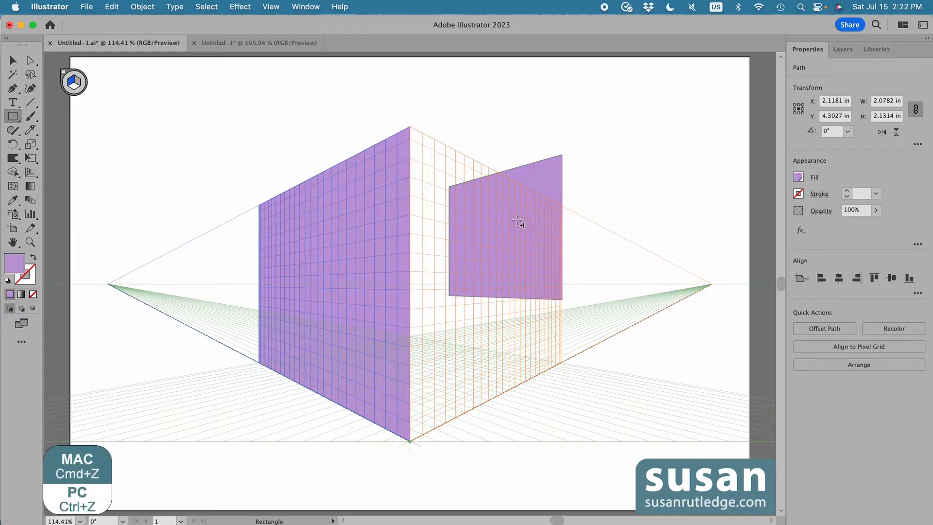
key("super+z")
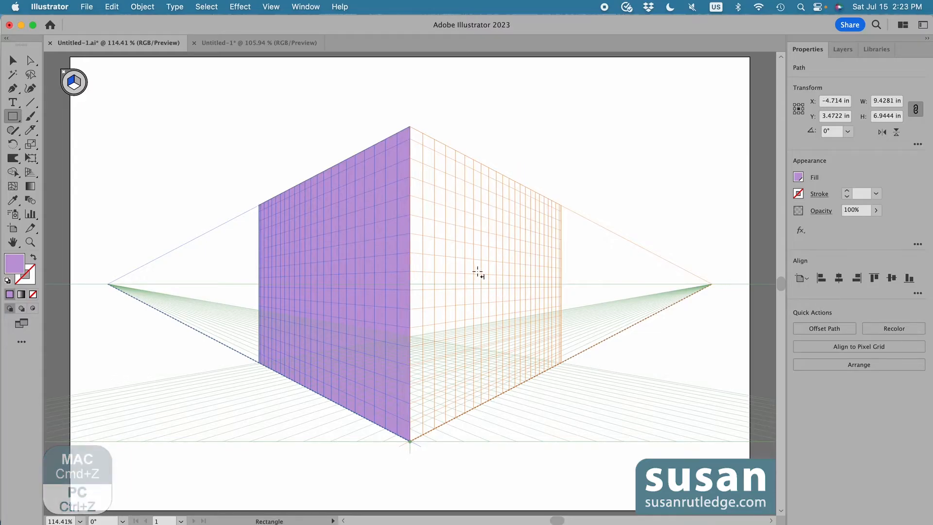
Make the right grid plane active and draw a rectangle covering most of the right plane
left_click(76, 83)
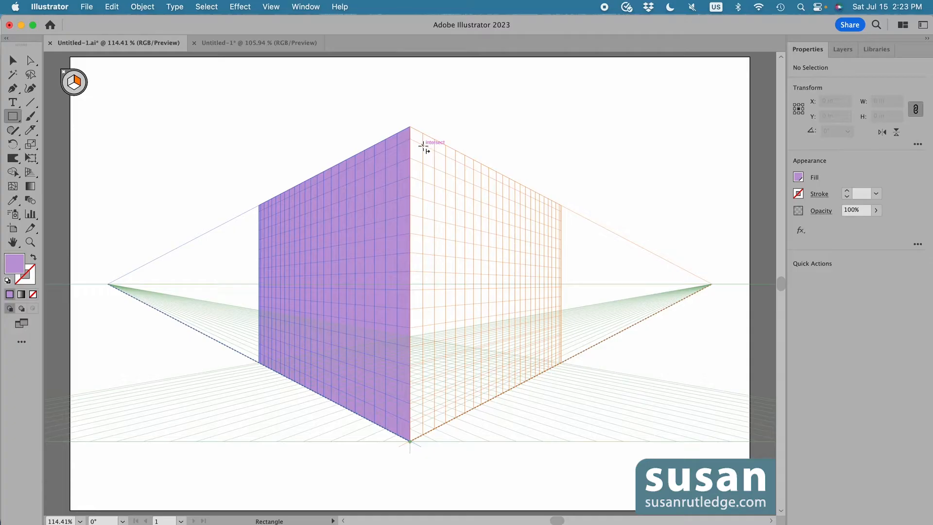
mouse_move(423, 145)
left_mouse_down()
mouse_move(495, 333)
mouse_move(547, 354)
left_mouse_up()
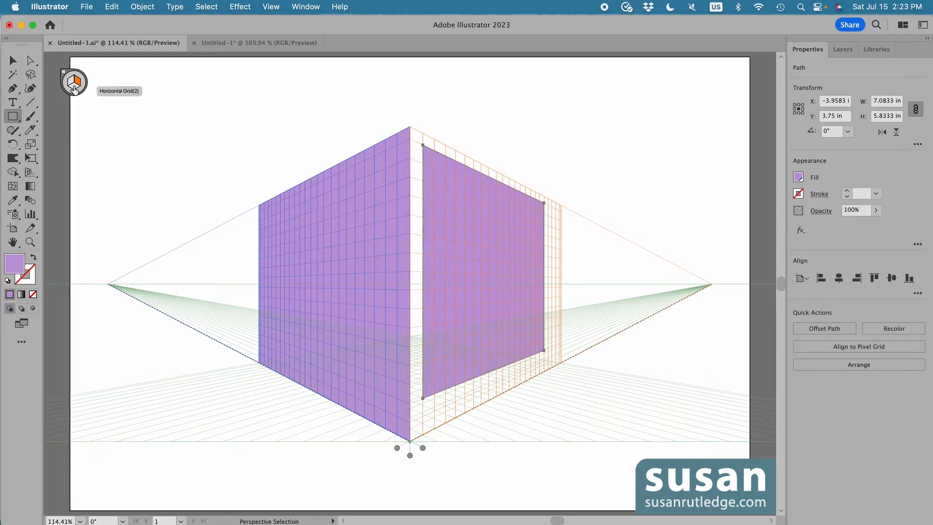
Make the horizontal grid active and draw a floor rectangle between the bases of the two walls
left_click(74, 88)
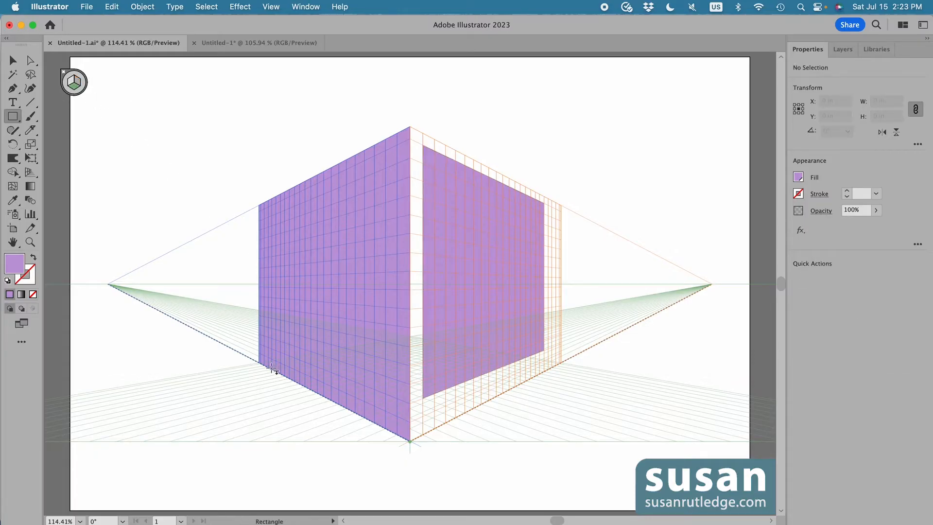
left_click_drag(261, 360, 561, 363)
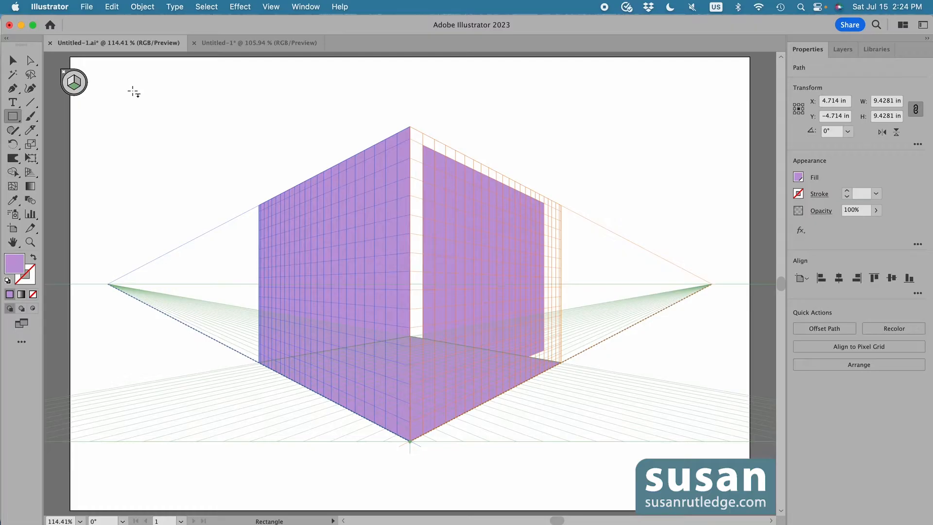
Try drawing a rectangle in the empty upper-left area on the ground plane, then undo it
left_click_drag(132, 91, 224, 168)
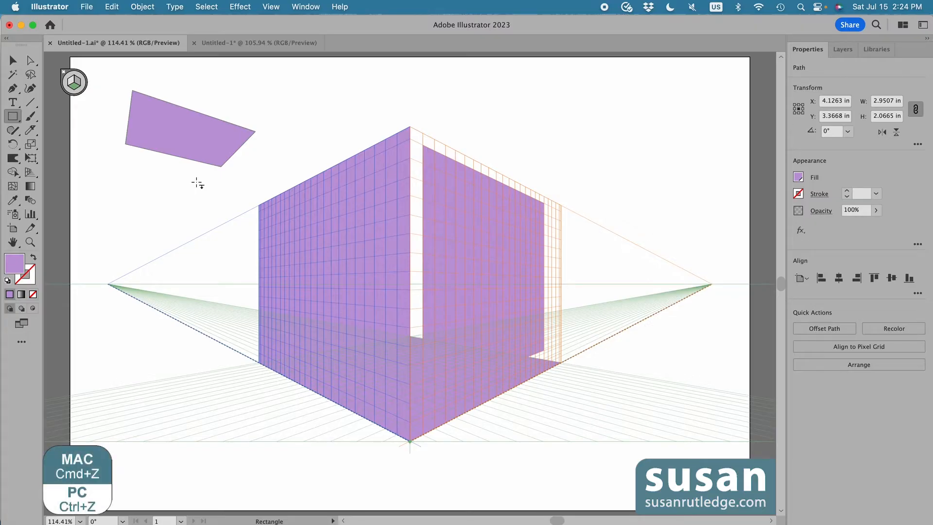
key("super+z")
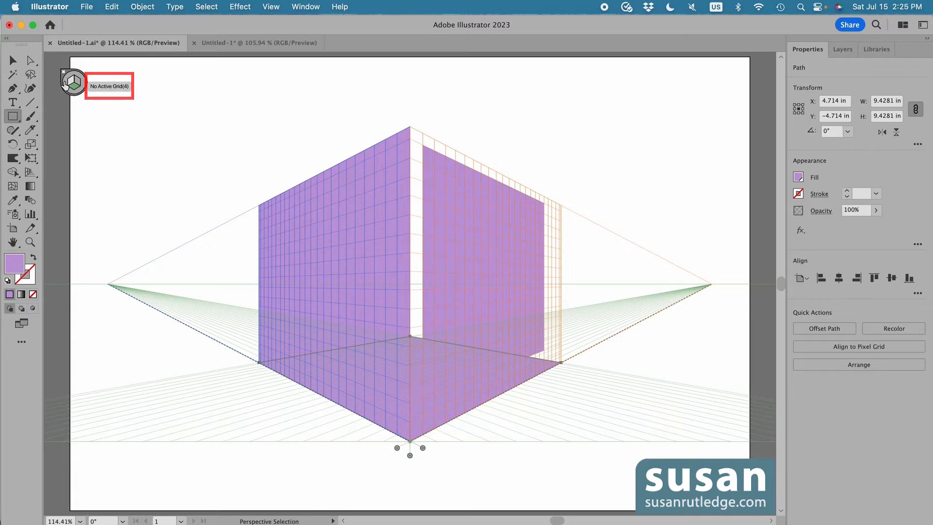
Switch to no active grid and draw a flat square about 2.24 in wide in the upper-left corner
left_click(66, 84)
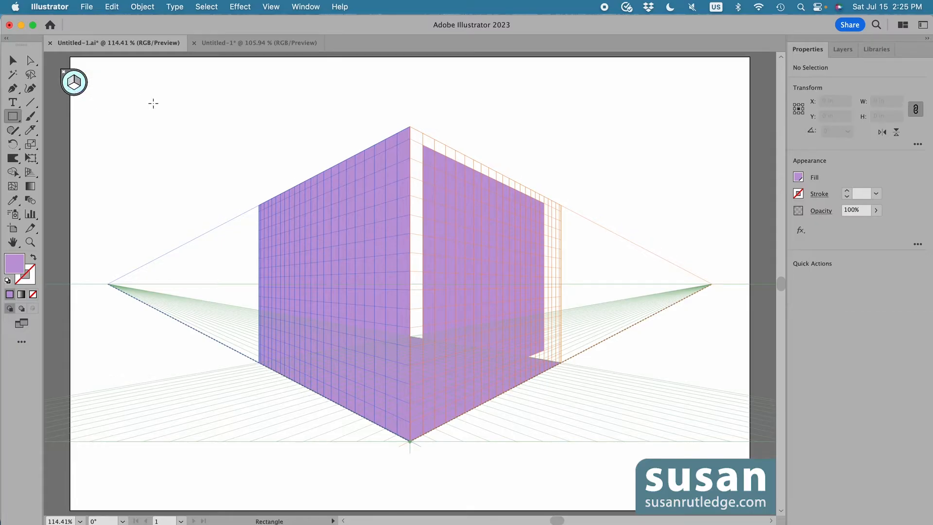
left_click_drag(122, 84, 224, 184)
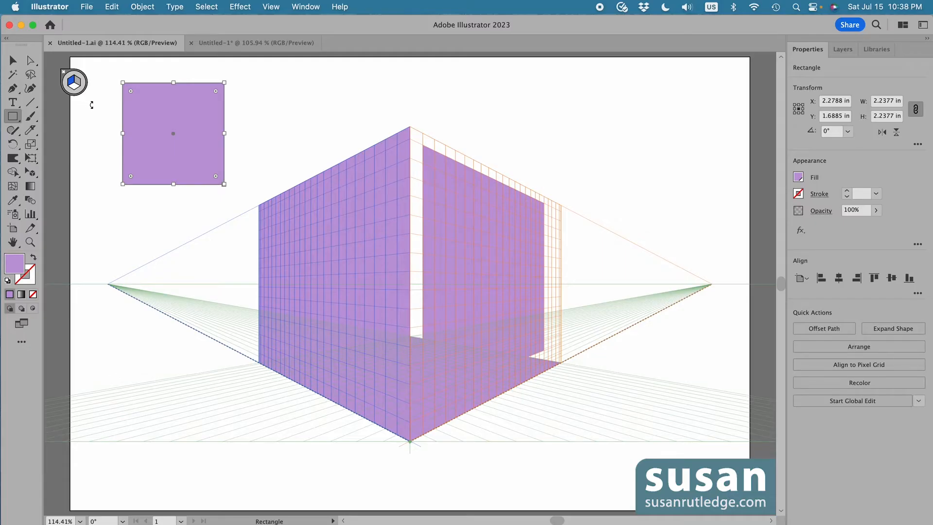
Cycle the active perspective plane through the right, horizontal and left planes
key("2")
key("3")
key("1")
left_click(271, 6)
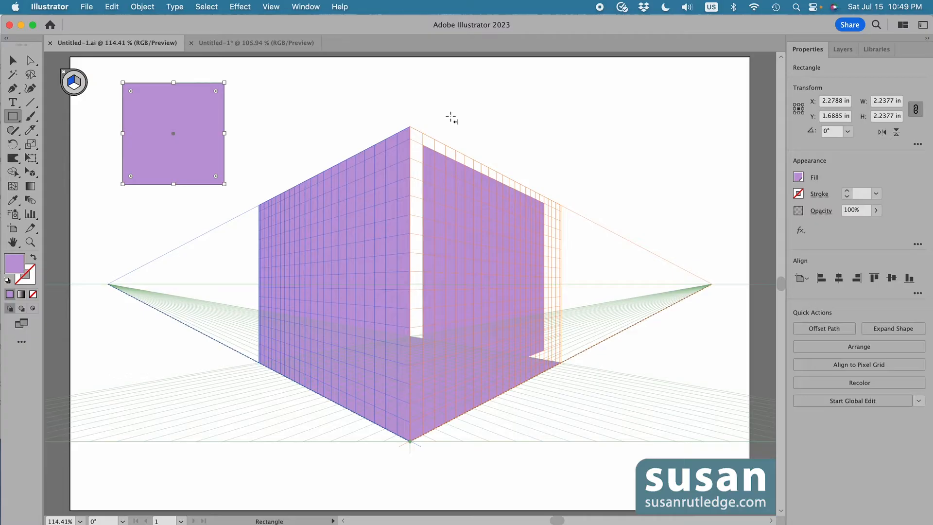
Switch to the Selection tool, deselect everything, and toggle the snap-to-grid option off and back on
key("v")
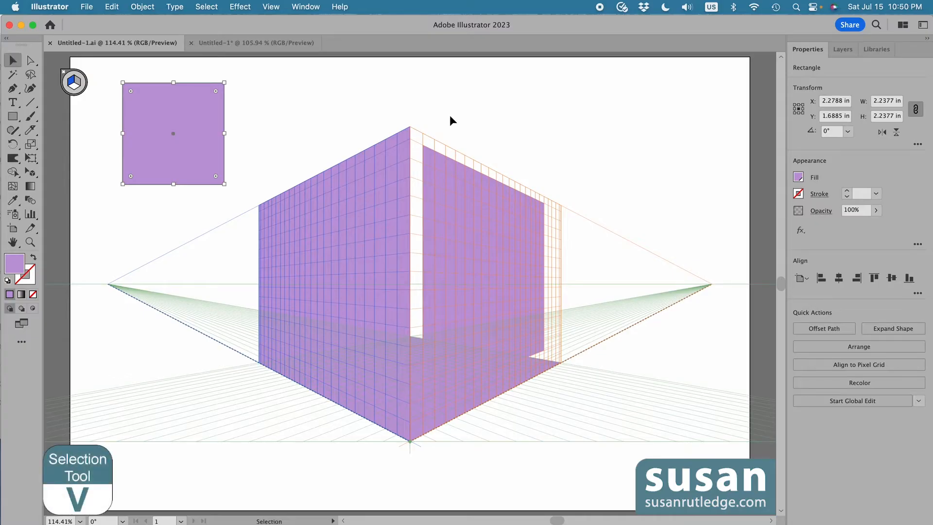
left_click(587, 113)
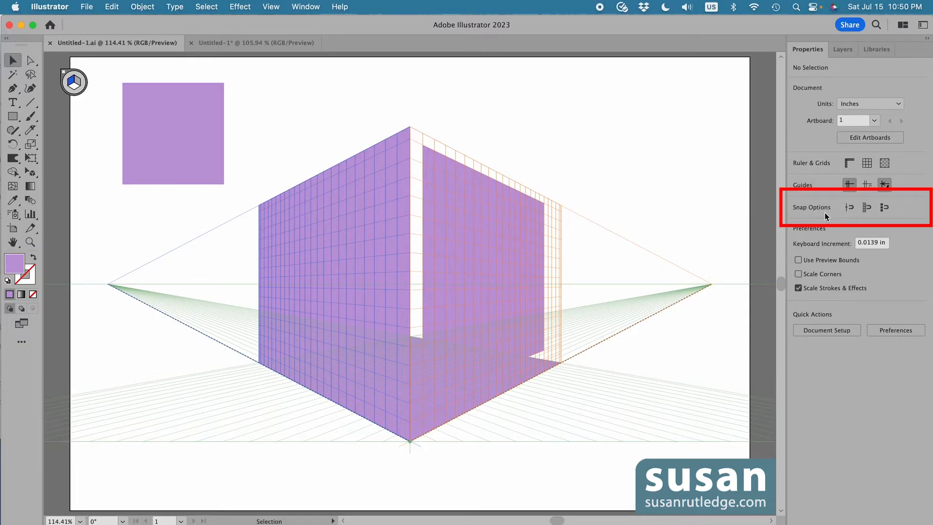
left_click(866, 207)
left_click(867, 206)
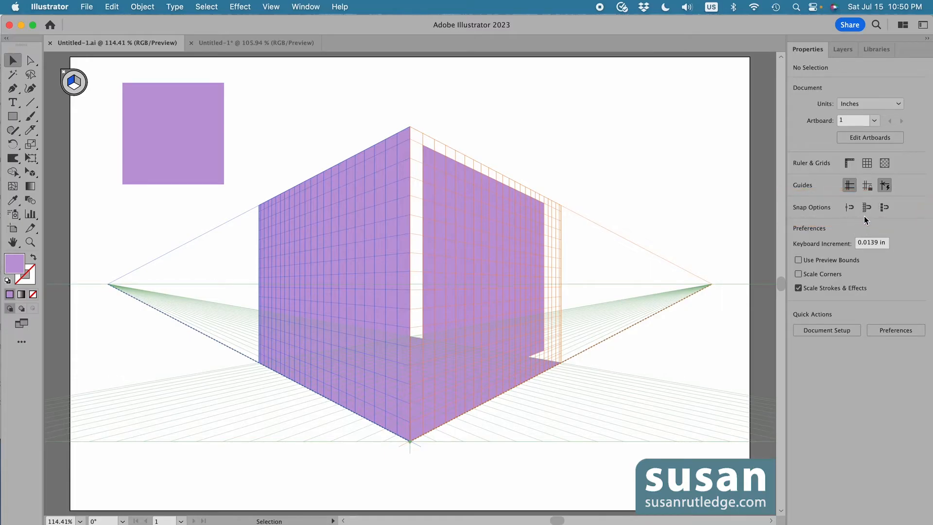
Toggle the document grid on and off, then inspect the perspective grid's snap setting
left_click(867, 163)
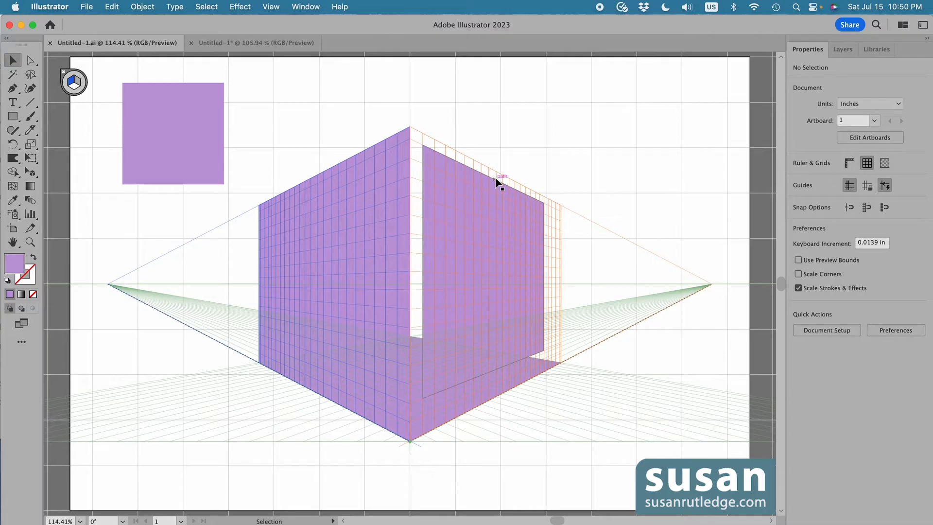
left_click(867, 164)
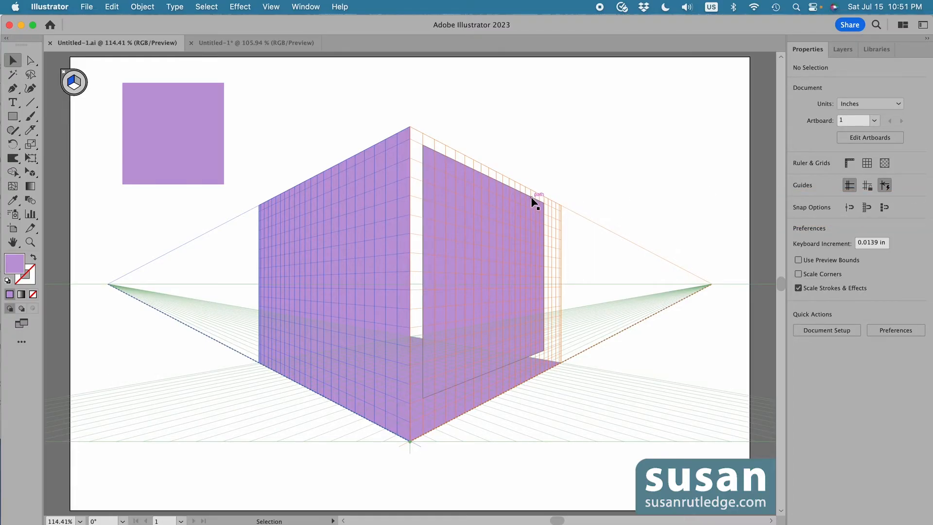
left_click(271, 7)
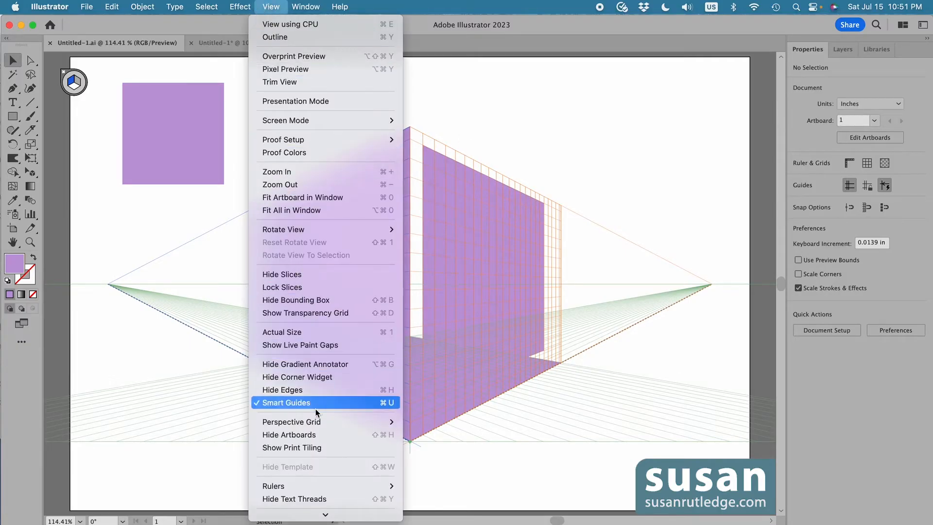
mouse_move(318, 422)
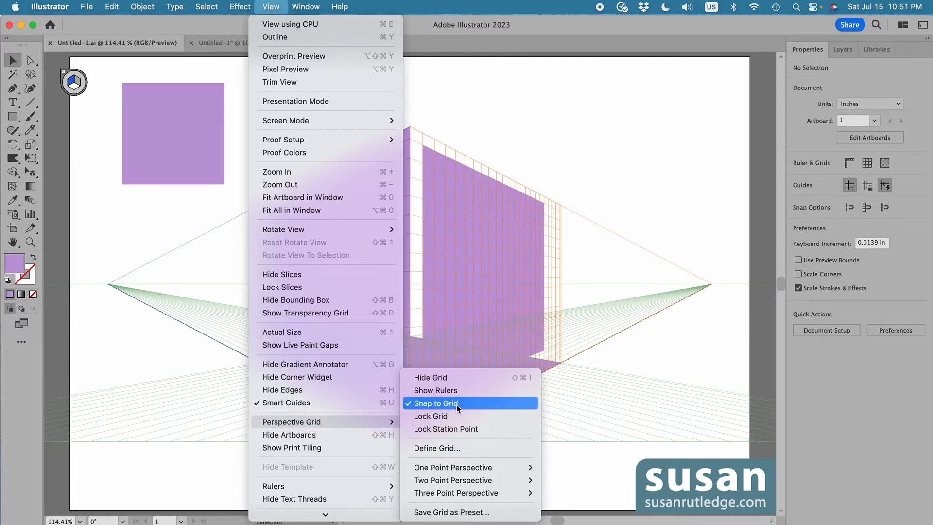
left_click(649, 364)
Delete the rectangle on the right plane and the flat square in the upper-left corner
left_click(502, 248)
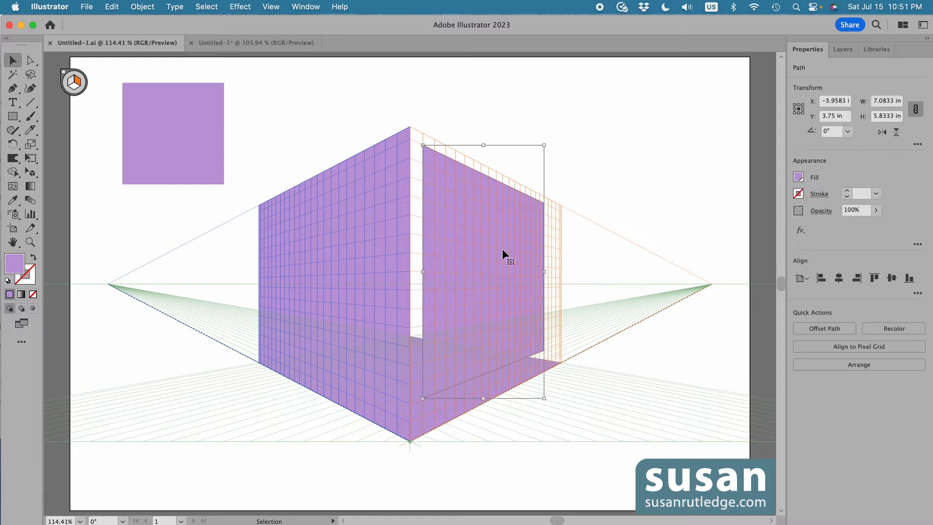
key("Delete")
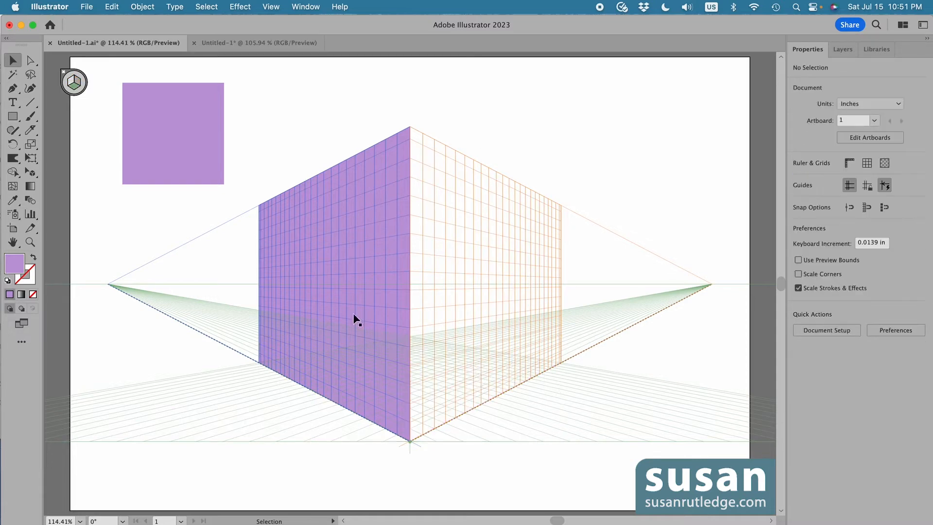
left_click(193, 143)
key("Delete")
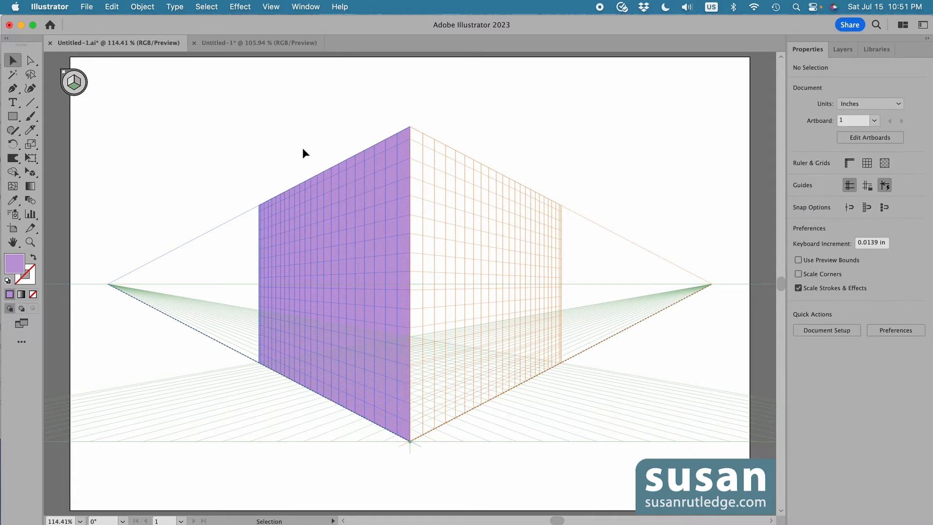
Fill the left-plane rectangle with a darker purple swatch
left_click(340, 256)
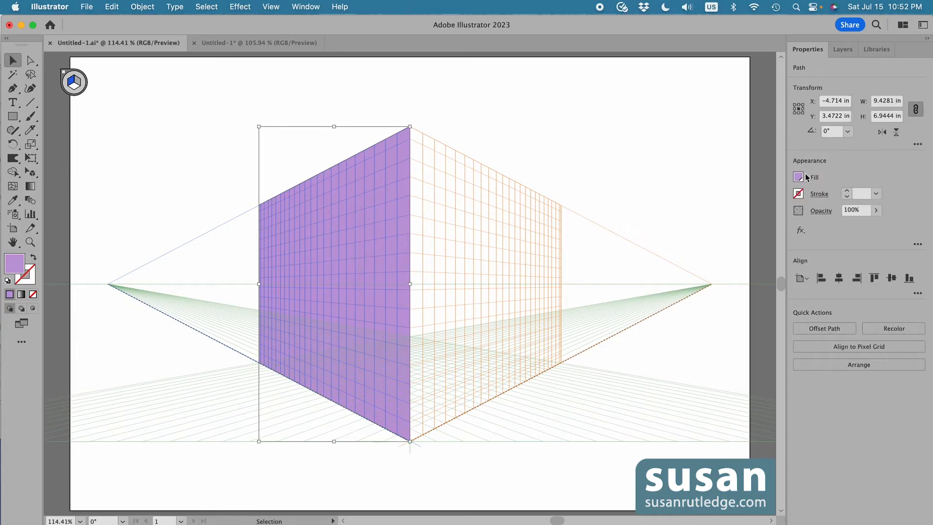
left_click(798, 177)
left_click(693, 319)
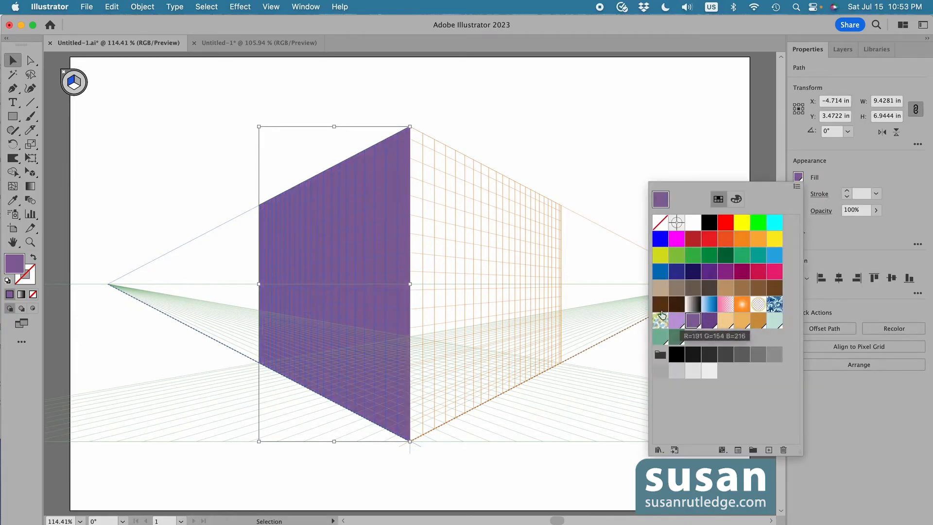
left_click(602, 154)
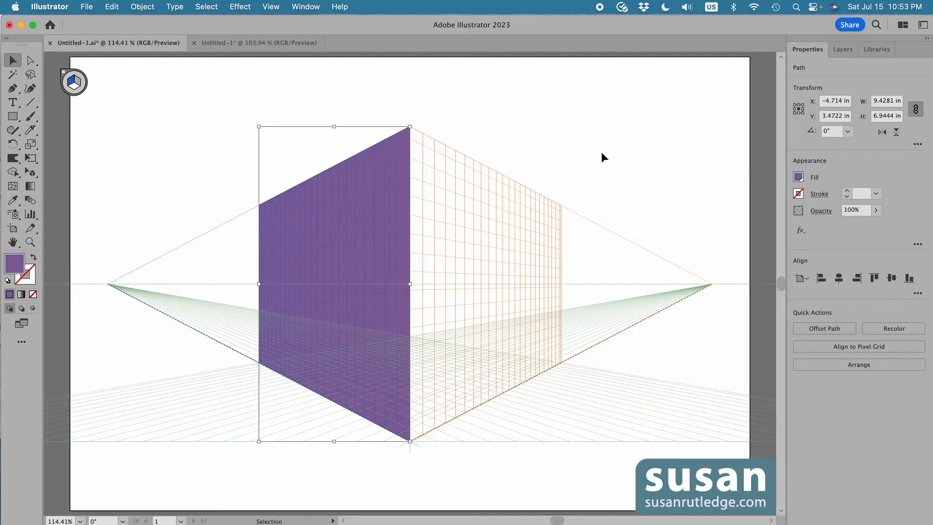
With the Perspective Selection tool, lower the left-plane rectangle's top edge to a height of 6.25 in
key("shift+v")
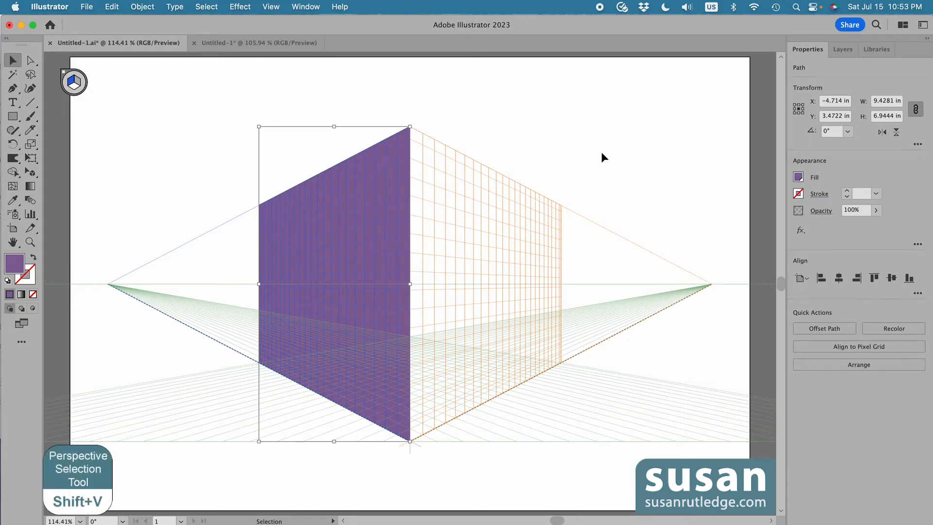
key("shift+v")
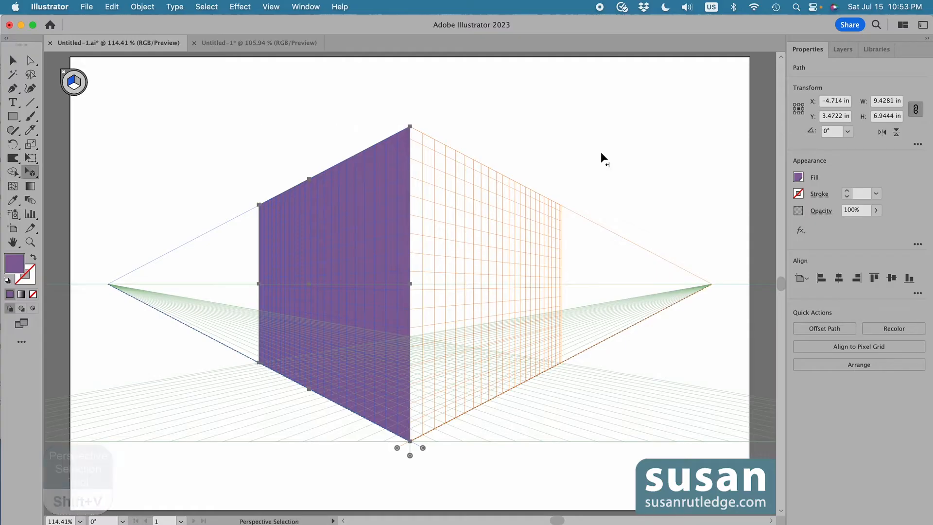
left_click_drag(309, 182, 309, 202)
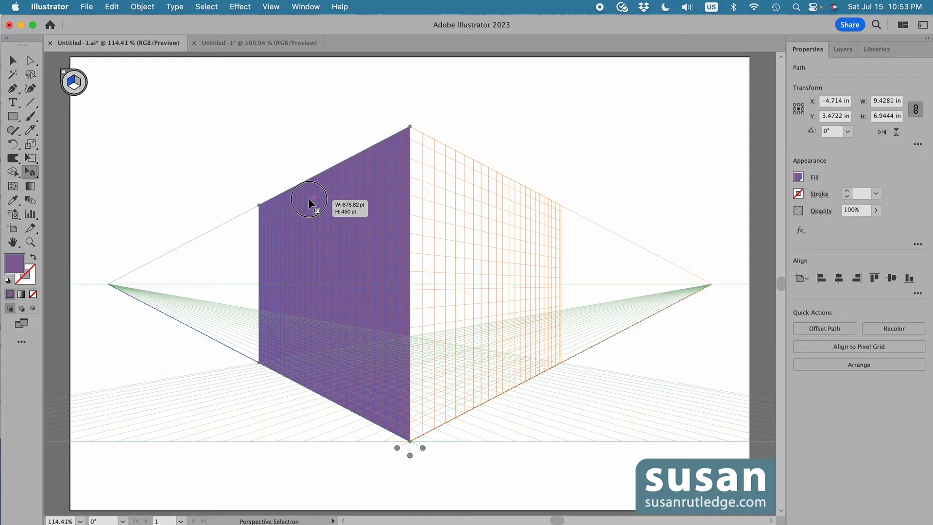
left_click_drag(309, 202, 310, 202)
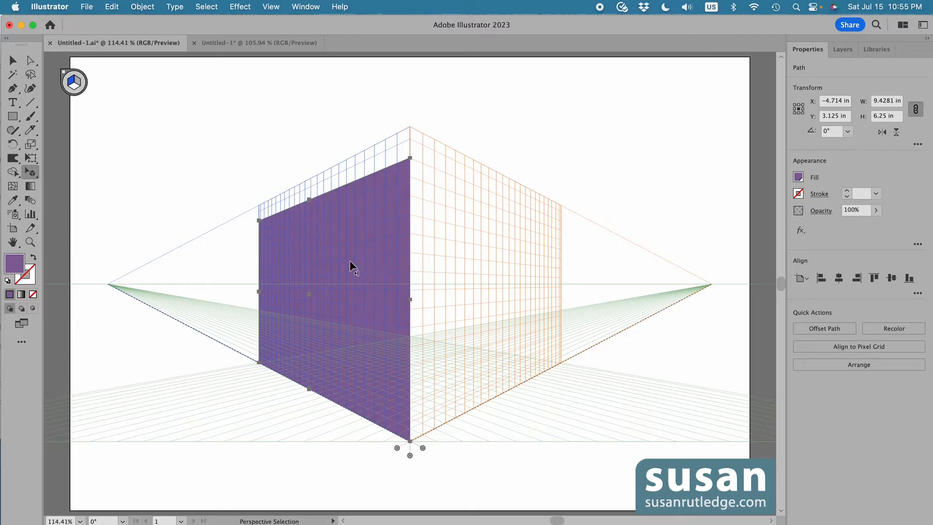
Move a duplicate of the left-plane rectangle across onto the right plane, meeting at the corner
left_click_drag(349, 263, 541, 268)
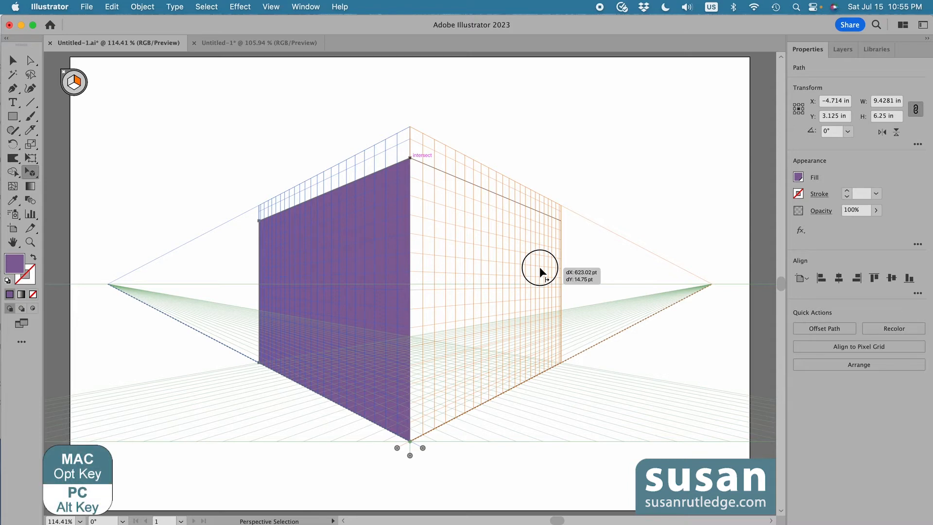
left_click_drag(540, 268, 540, 268)
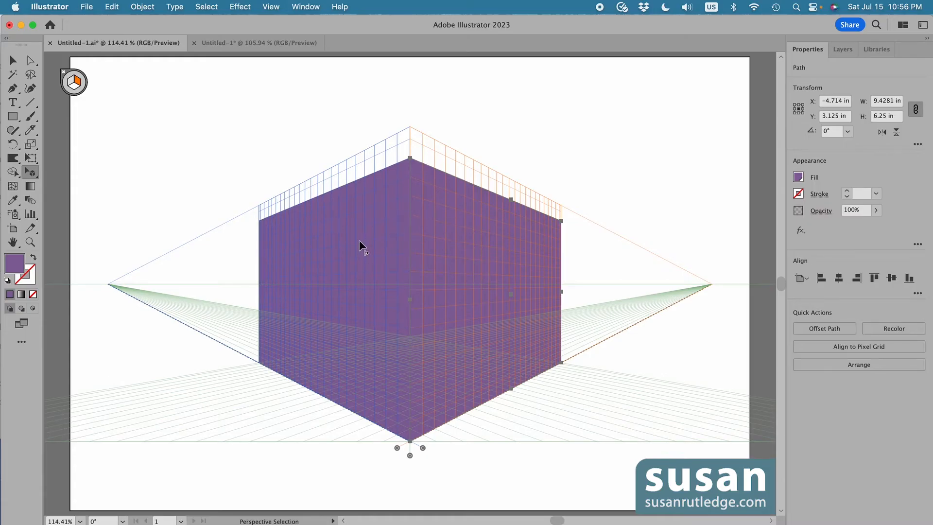
Fill the right-plane copy with a lighter purple swatch
left_click(798, 177)
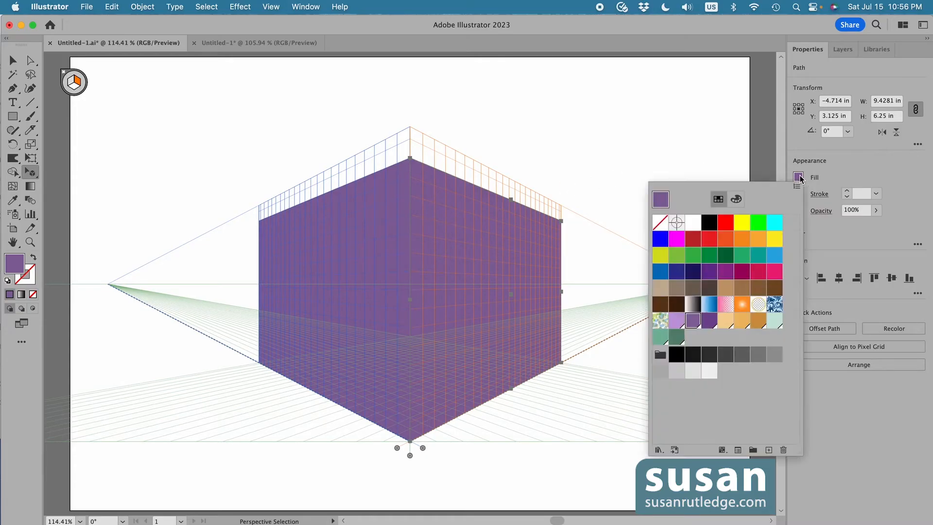
left_click(675, 321)
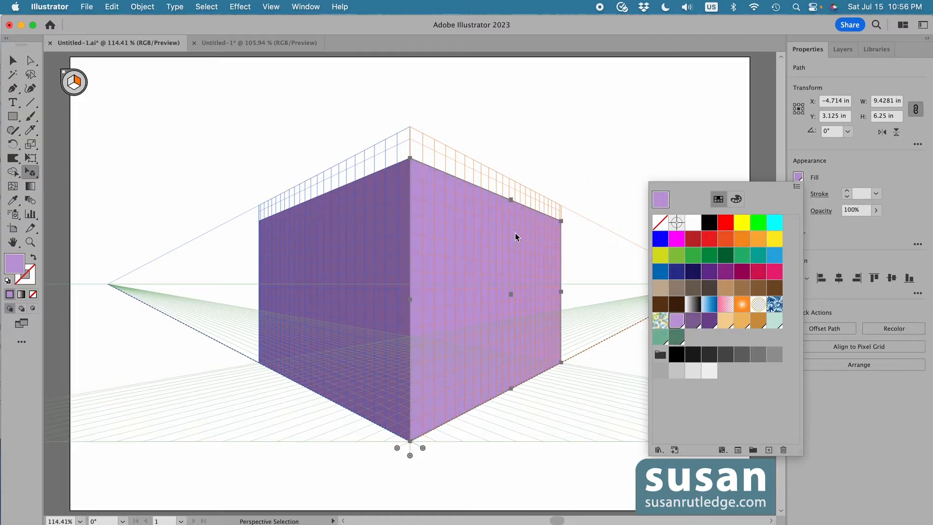
left_click(622, 149)
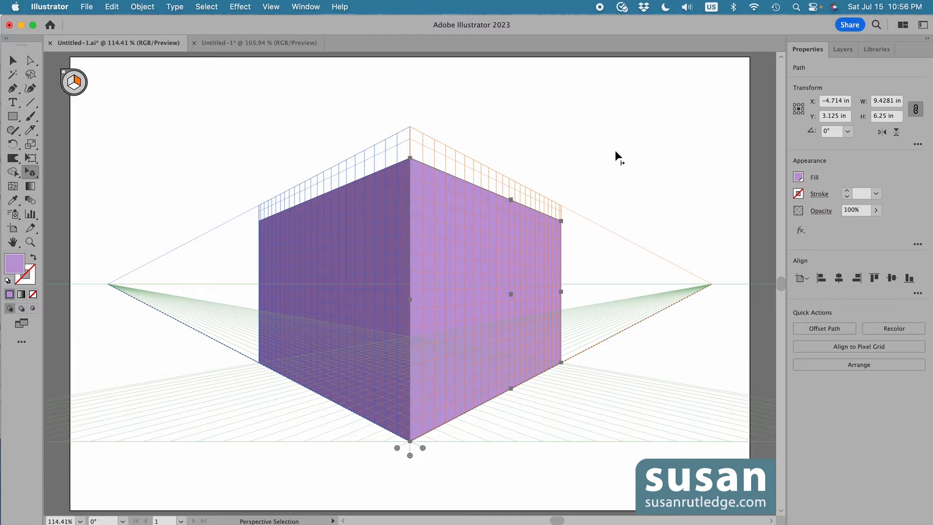
Draw a row of small merlon rectangles along the top edge of the right-plane wall, then deselect
key("m")
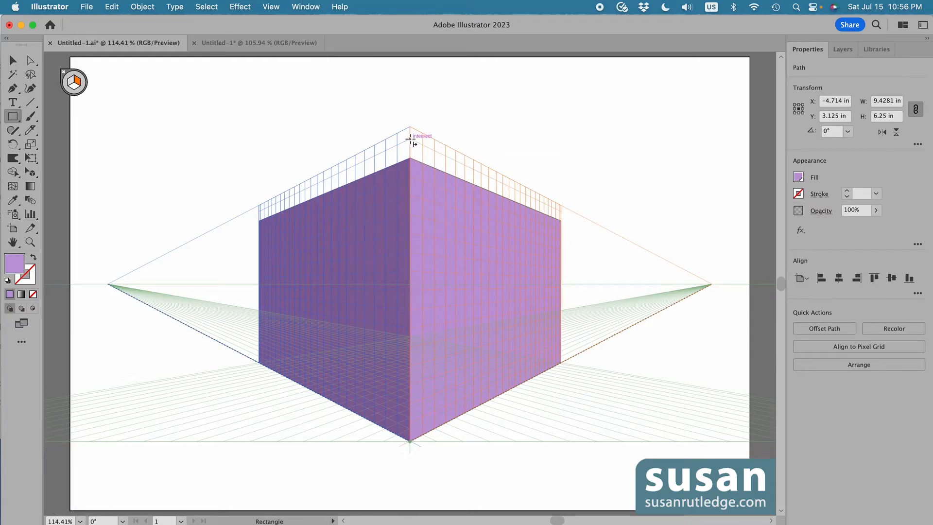
left_click_drag(409, 139, 529, 202)
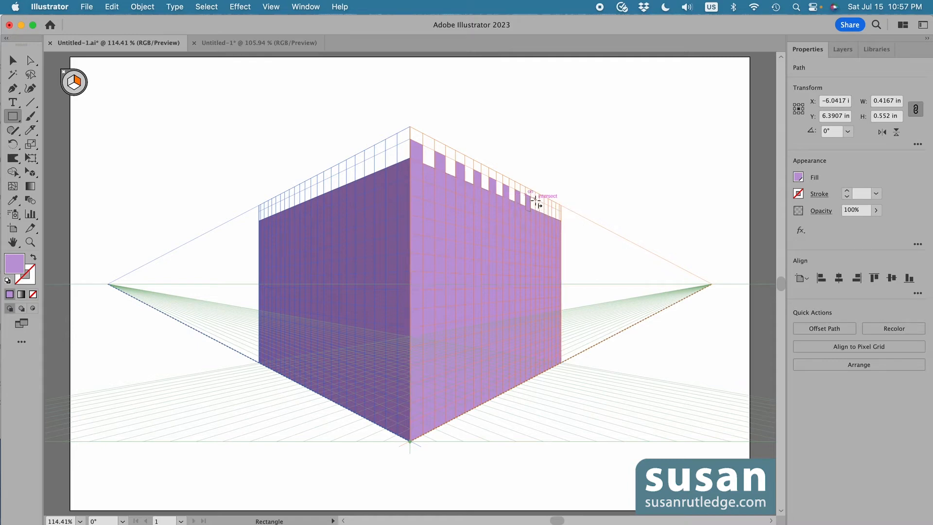
left_click_drag(536, 199, 548, 219)
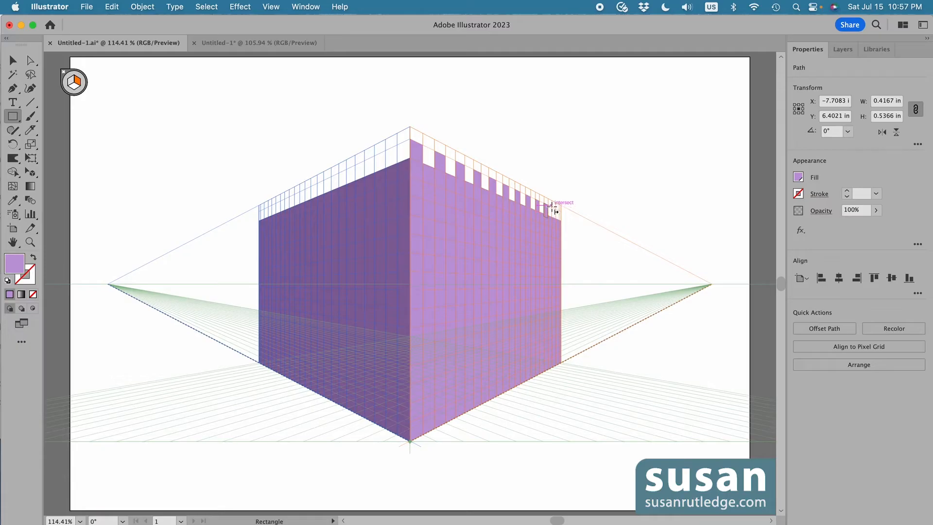
left_click_drag(550, 208, 560, 221)
key("super+shift+a")
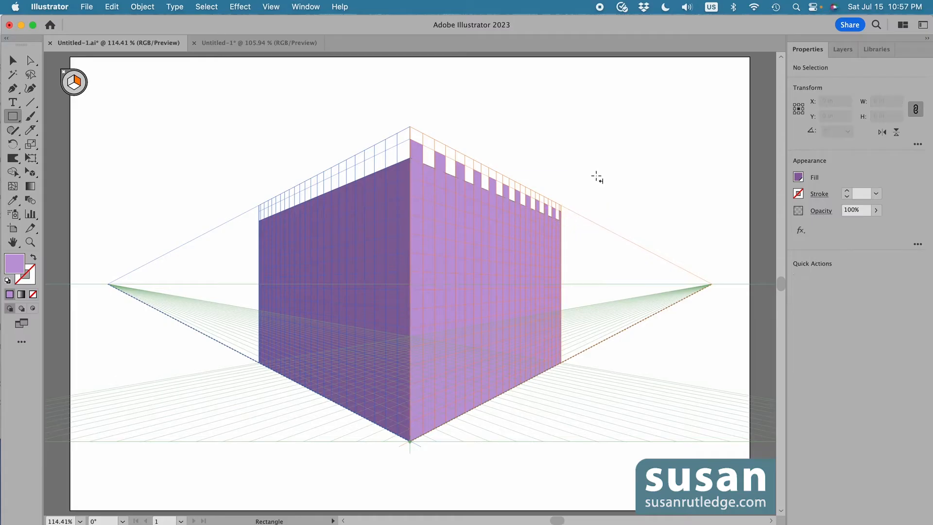
Switch the fill to the darker purple and draw left-plane side faces for the right wall's merlons
left_click(797, 177)
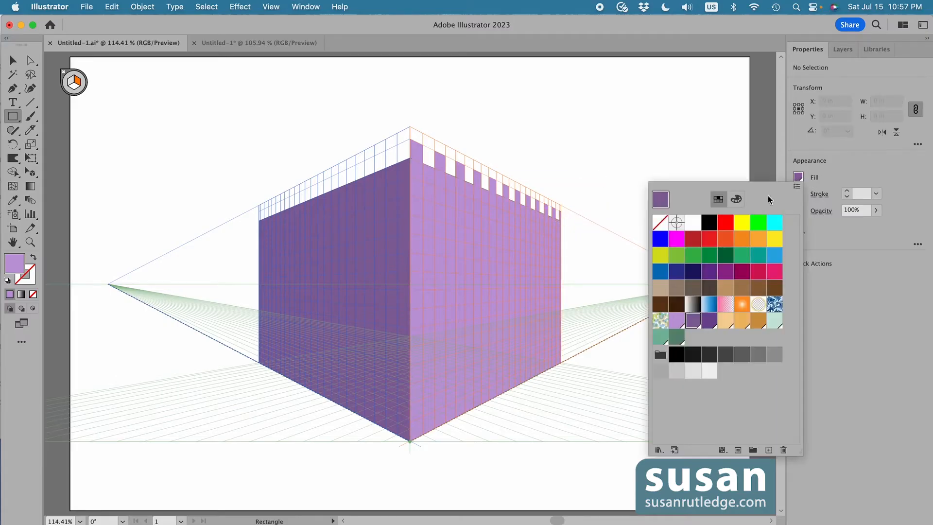
left_click(693, 320)
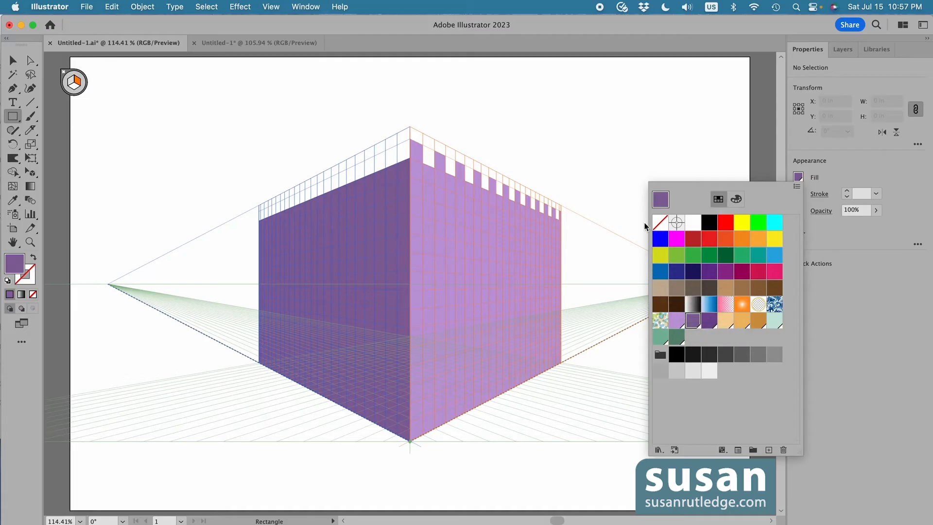
left_click(623, 160)
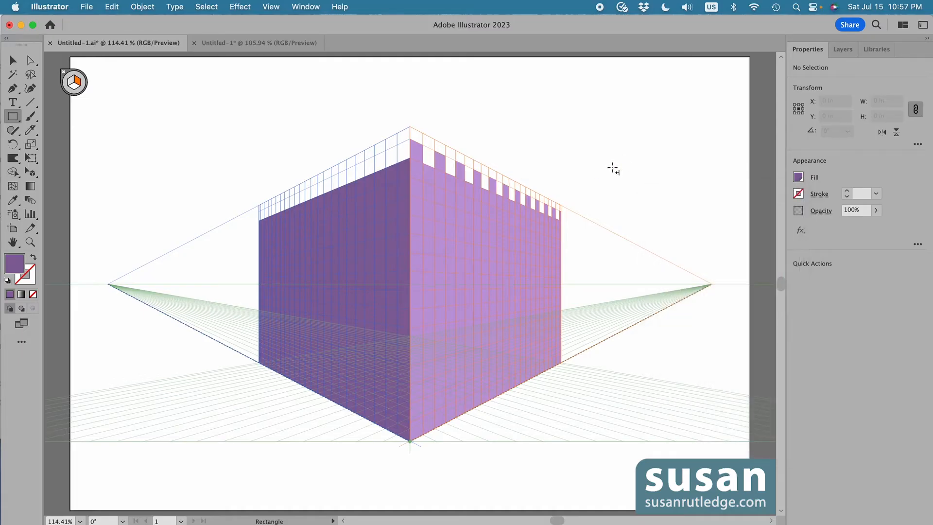
key("1")
mouse_move(434, 151)
left_mouse_down()
mouse_move(425, 174)
mouse_move(455, 161)
mouse_move(444, 186)
mouse_move(489, 183)
mouse_move(479, 194)
mouse_move(497, 205)
mouse_move(512, 194)
mouse_move(508, 207)
mouse_move(518, 201)
mouse_move(540, 217)
mouse_move(558, 211)
mouse_move(558, 222)
left_mouse_up()
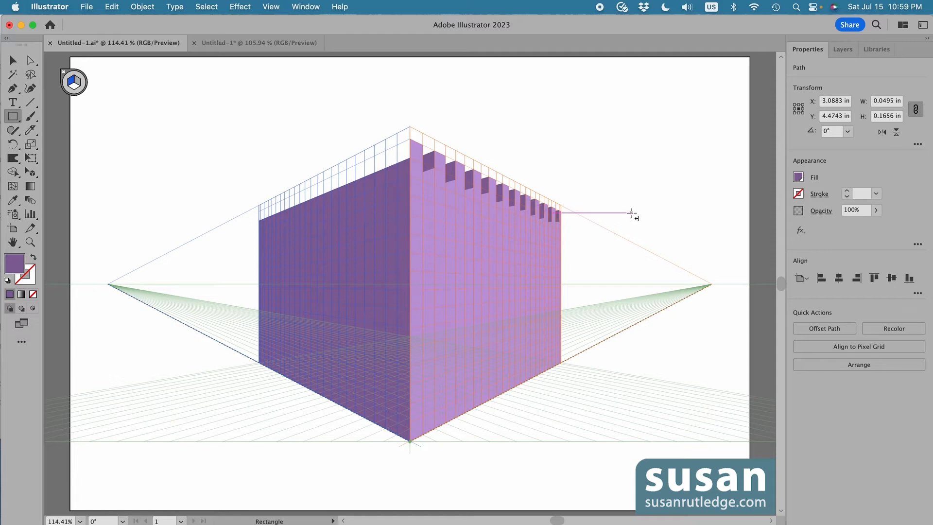
Select the right-plane wall and bring it to the front
key("v")
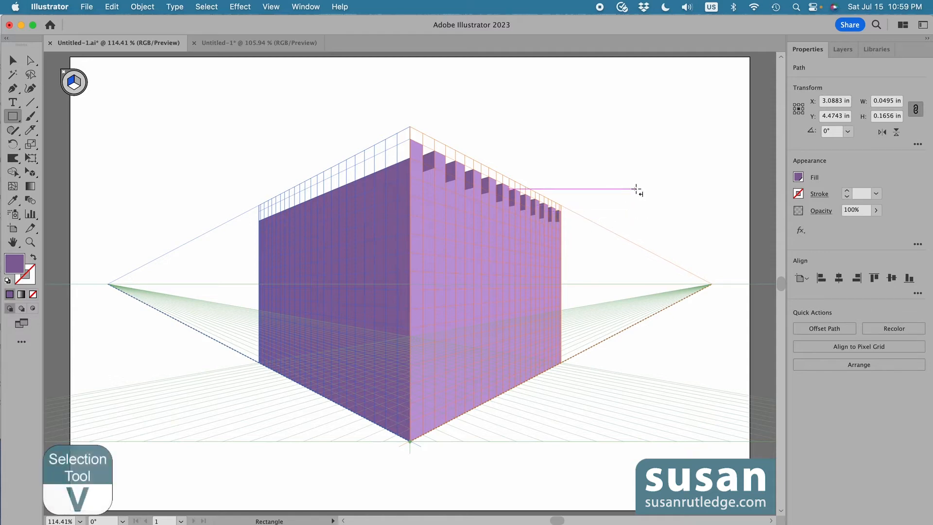
key("v")
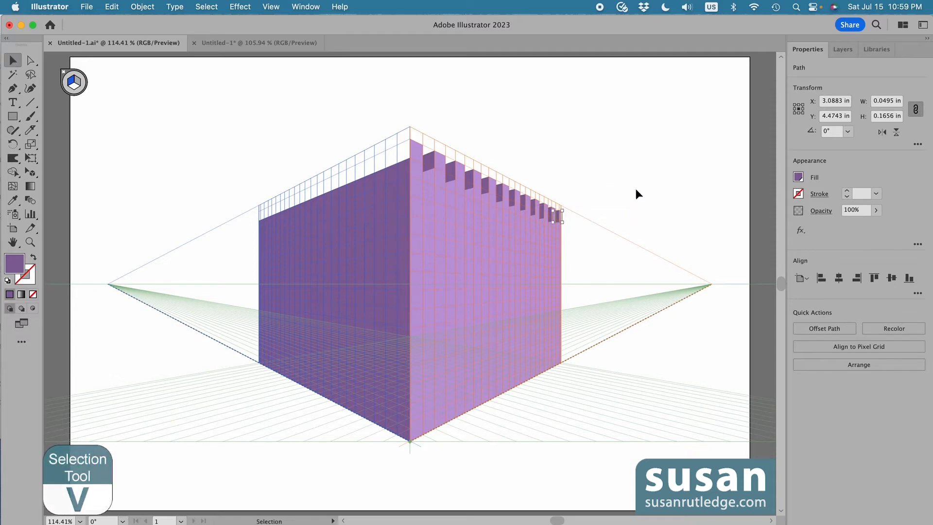
left_click(495, 245)
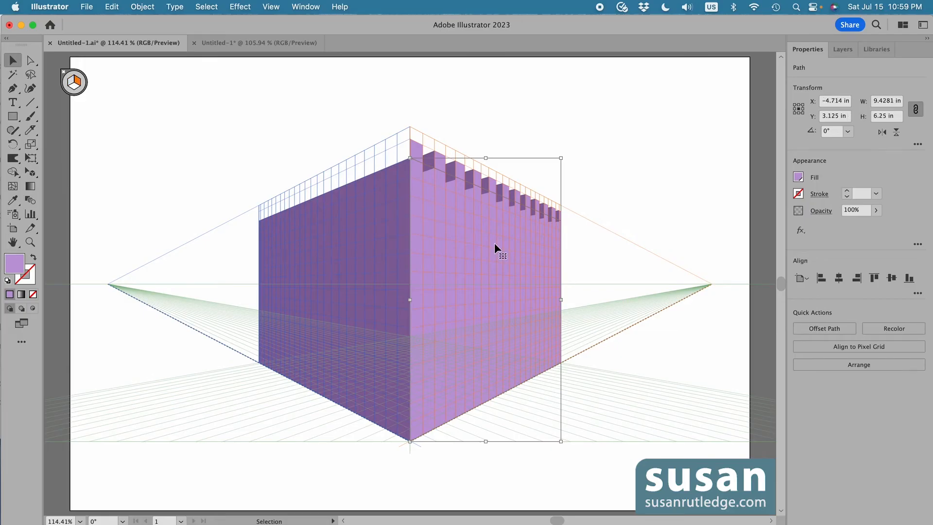
left_click(143, 7)
mouse_move(145, 38)
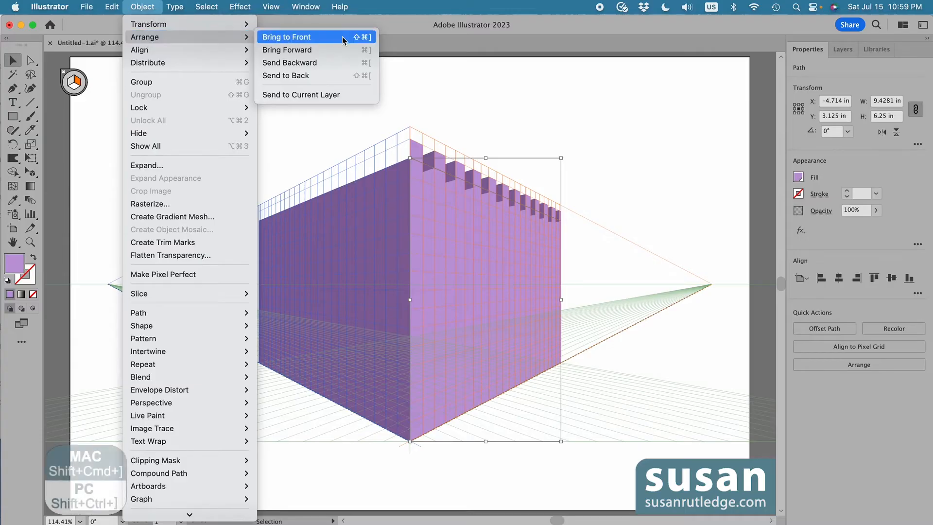
left_click(497, 95)
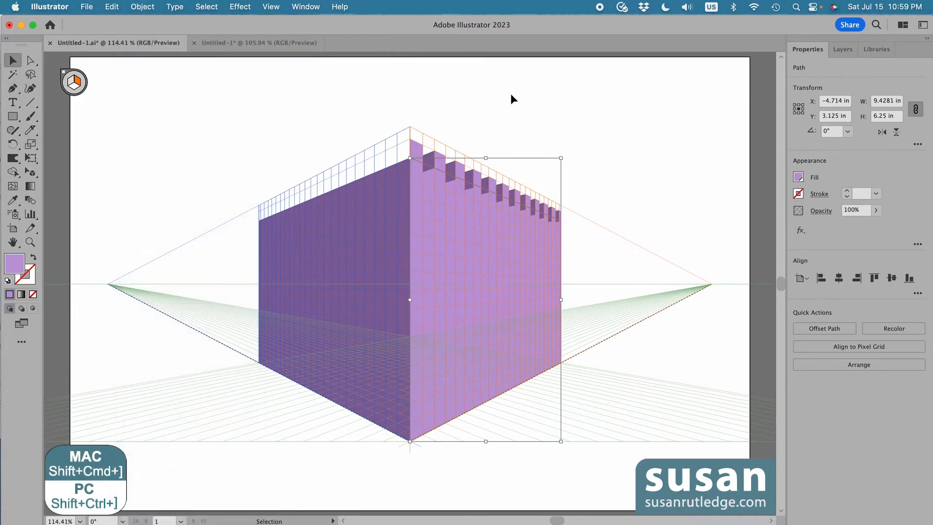
key("shift+super+]")
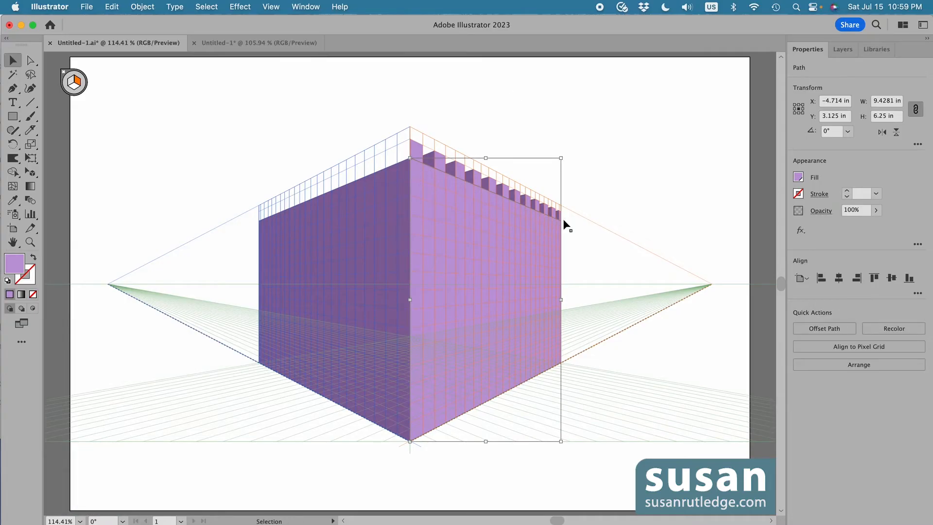
Deselect everything and hide the perspective grid
left_click(587, 164)
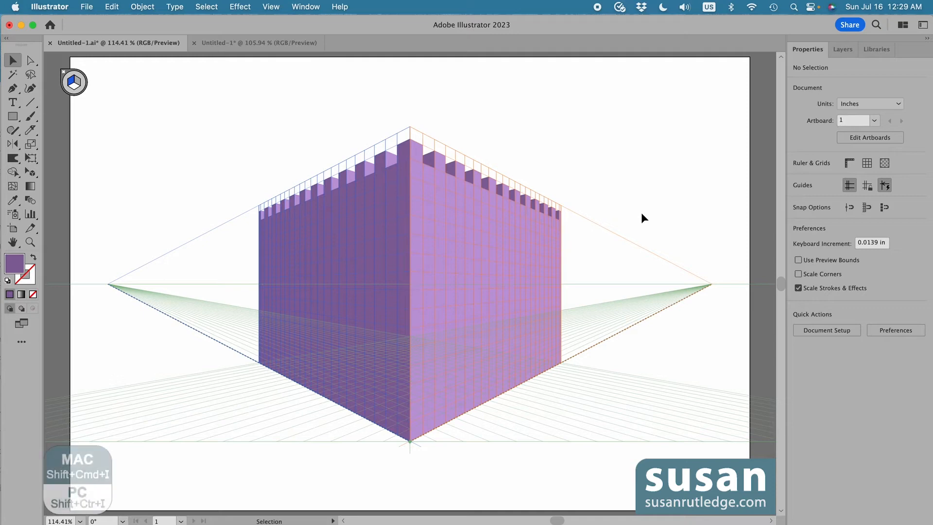
key("shift+super+i")
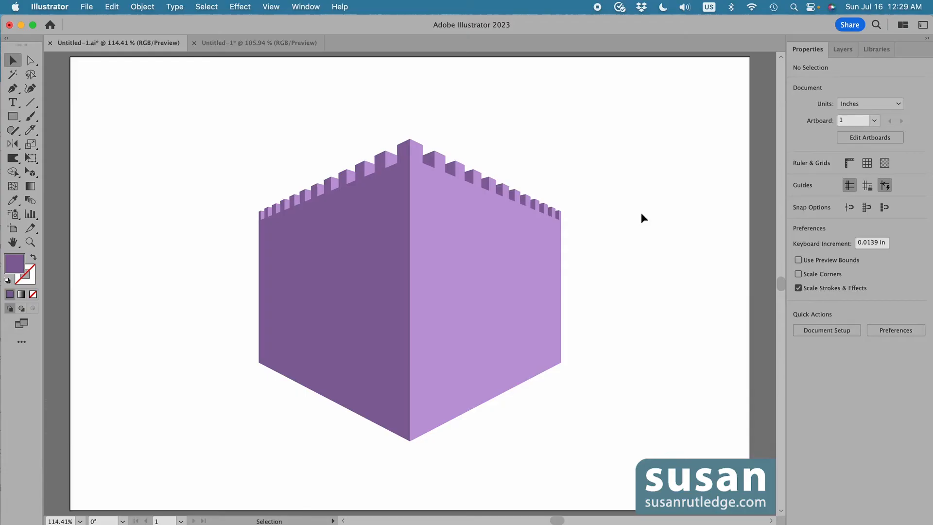
Show the perspective grid and unhide the linked photo, PET STORE text and pattern group layers
key("shift+super+i")
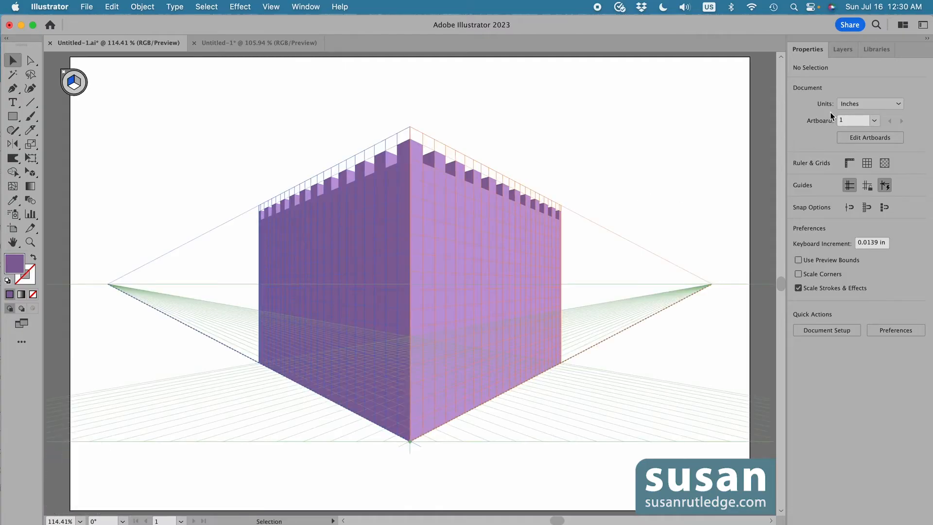
left_click(842, 49)
left_click_drag(925, 190, 929, 319)
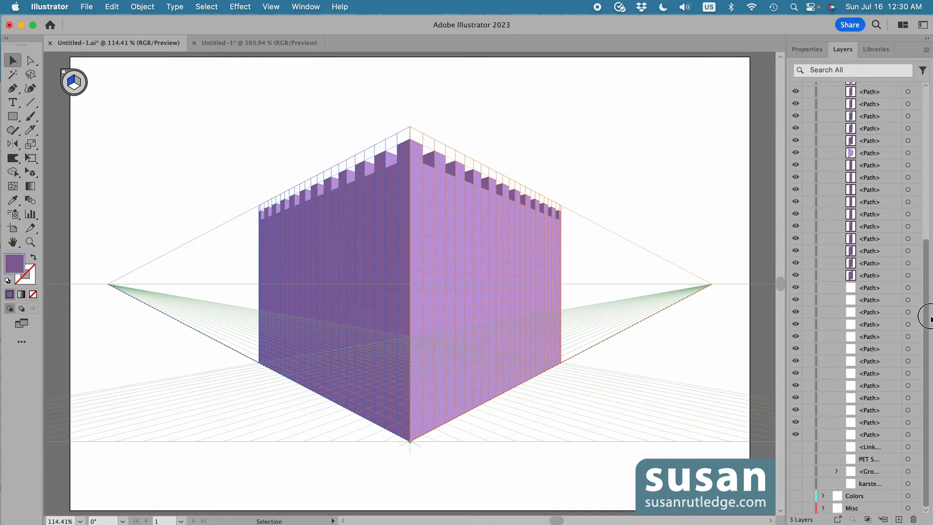
left_click(795, 447)
left_click(796, 459)
left_click(795, 471)
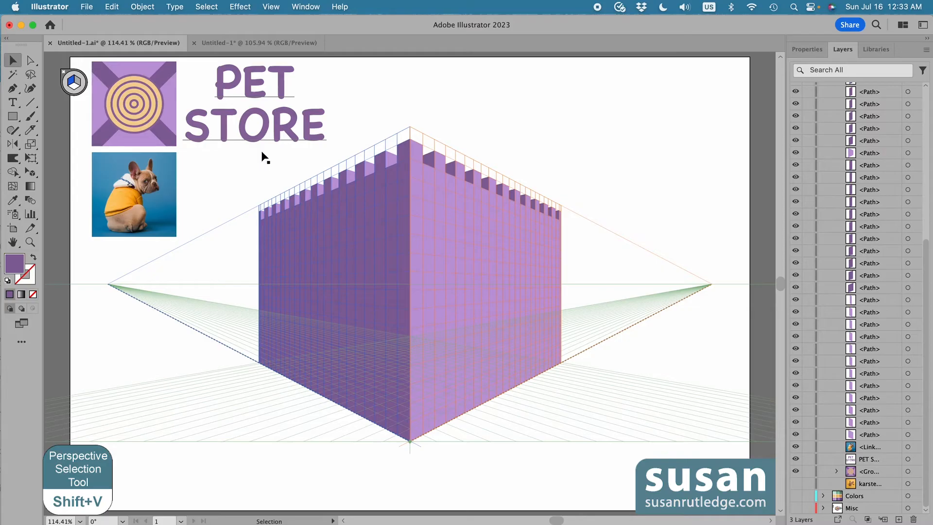
Attach the PET STORE text to the right plane by dragging it onto the right wall with Perspective Selection
key("shift+v")
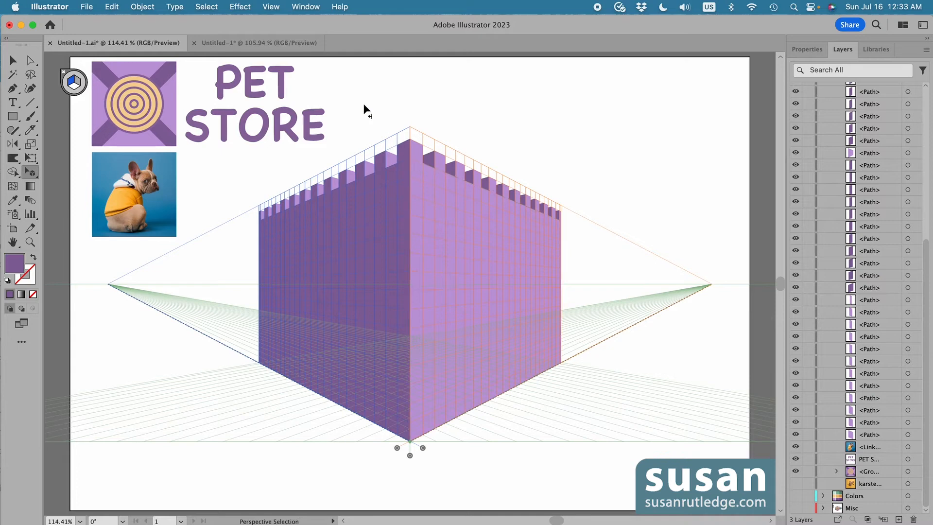
key("3")
left_click_drag(263, 131, 551, 279)
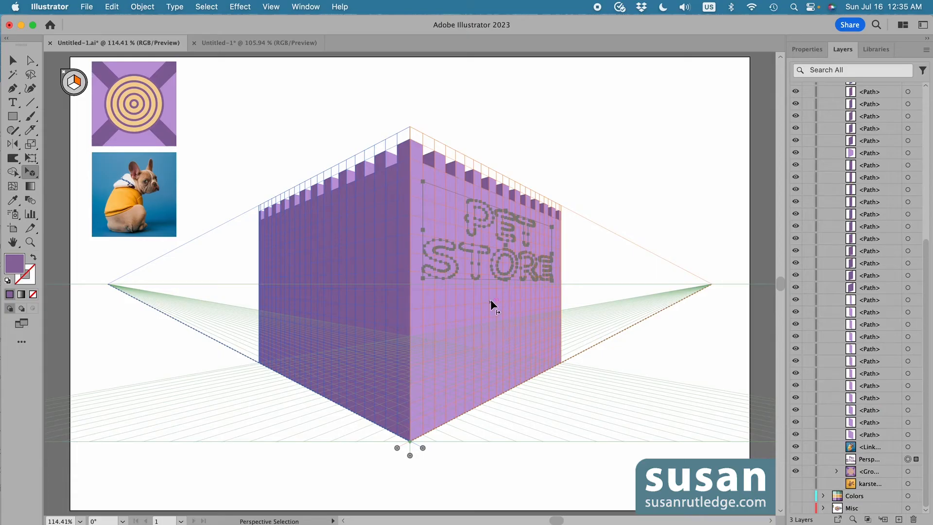
Bring the PET STORE text to the front of the wall and deselect it
left_click(141, 7)
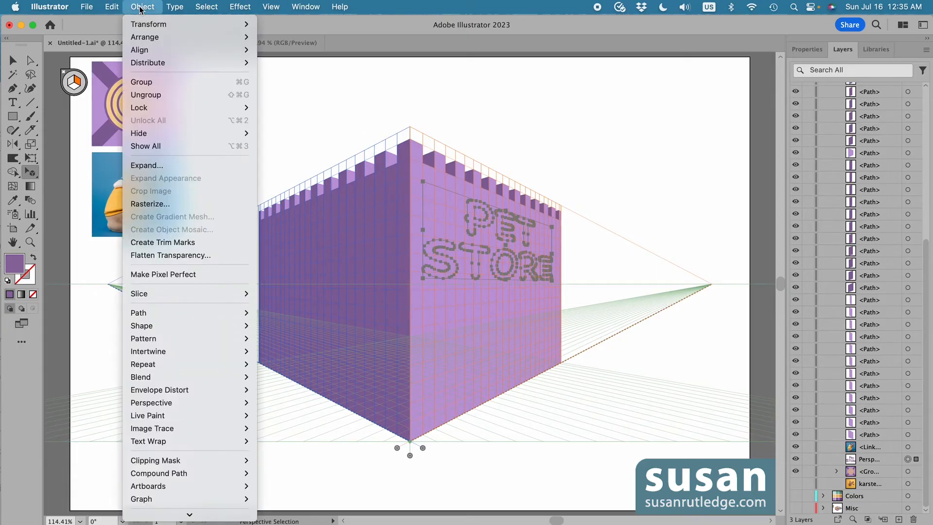
mouse_move(143, 38)
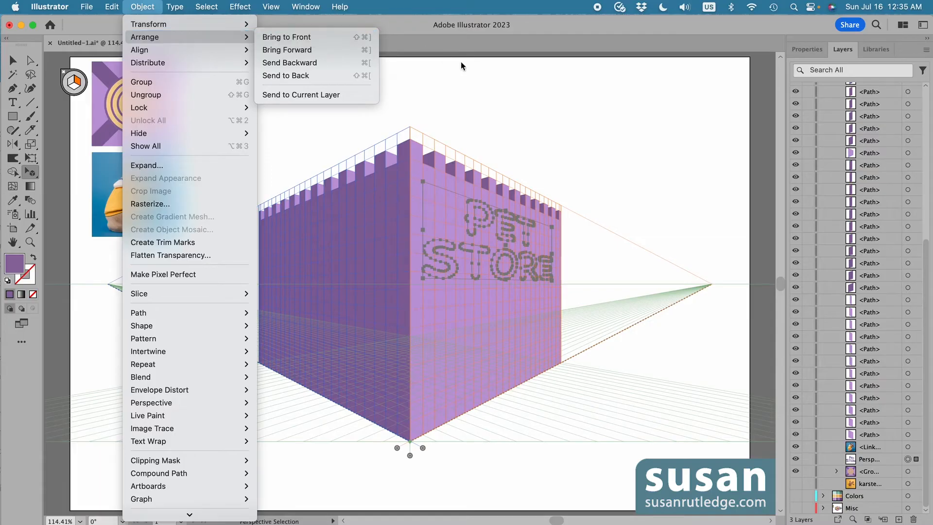
left_click(501, 103)
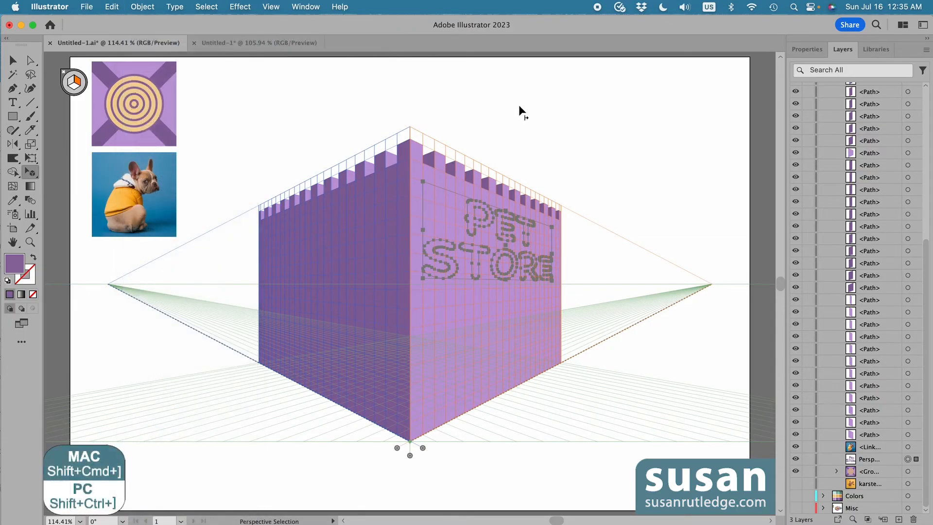
key("shift+super+bracketright")
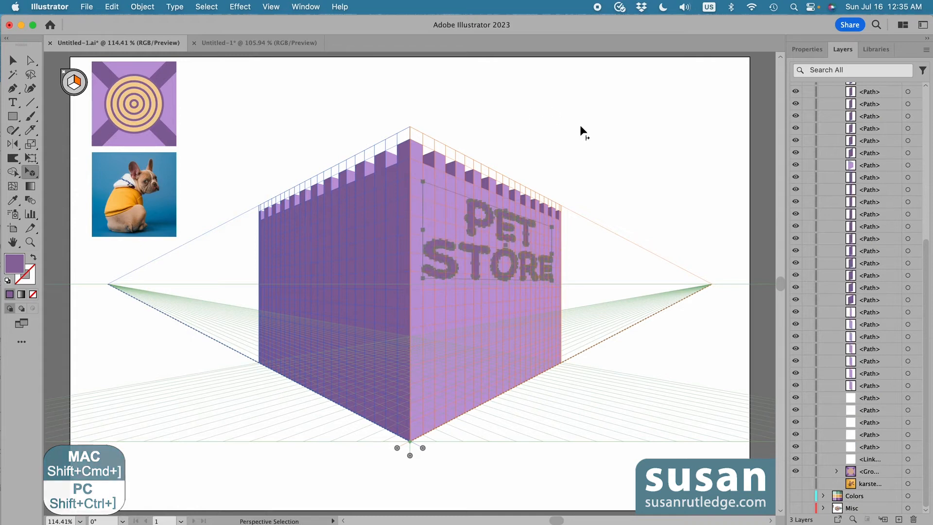
left_click(600, 142)
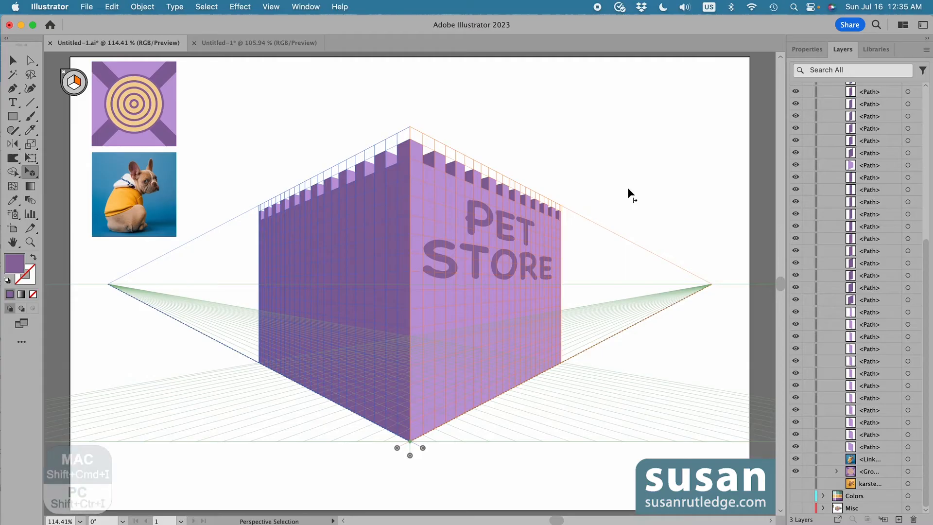
Toggle the perspective grid off and back on to preview the lettering on the wall
key("shift+super+i")
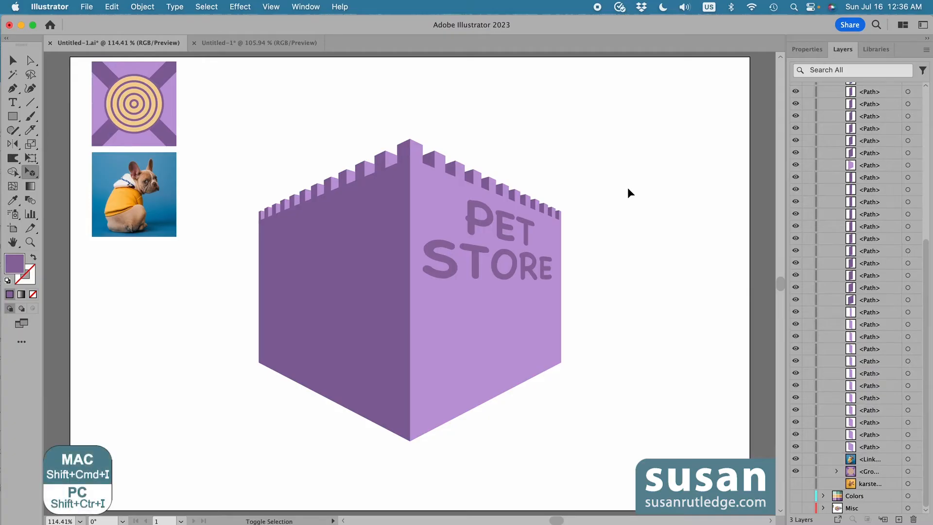
key("shift+super+i")
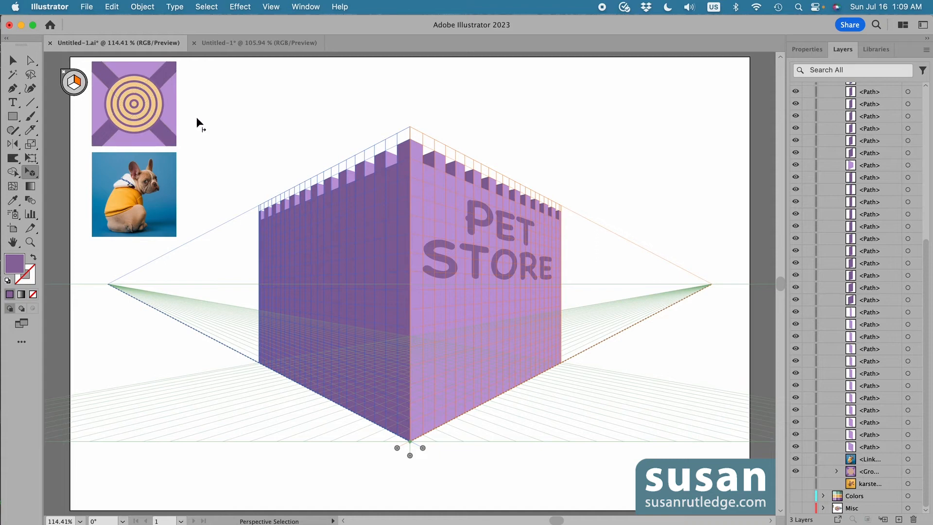
Drag the target pattern graphic onto the left plane and position it on the left wall
key("shift+v")
key("1")
left_click_drag(136, 103, 365, 377)
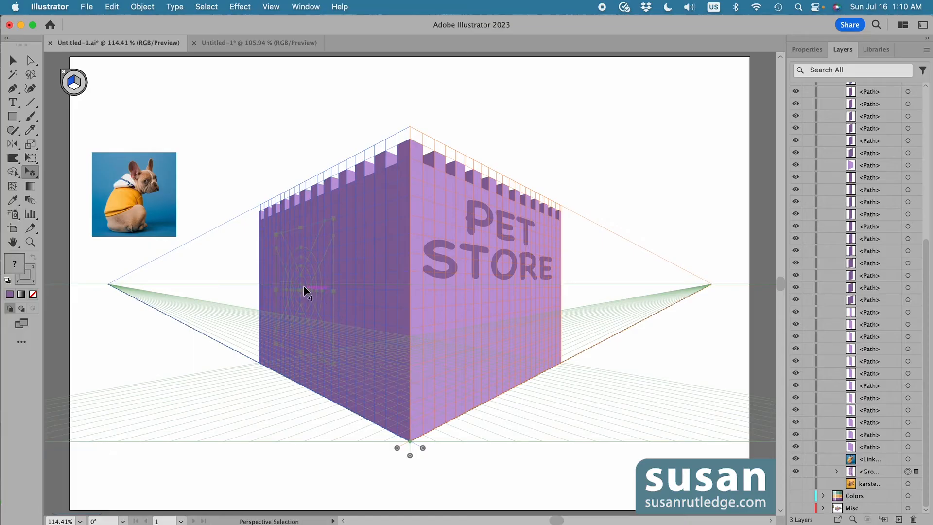
left_click_drag(303, 287, 318, 288)
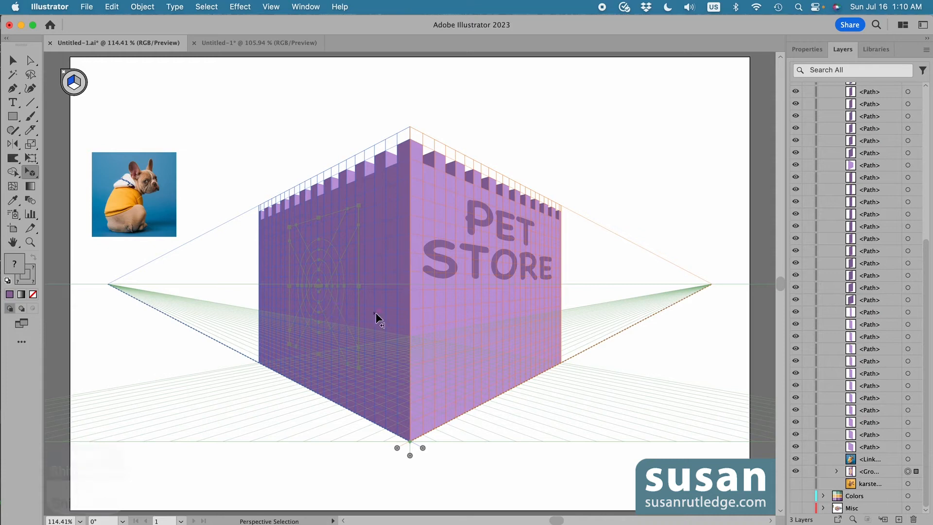
Bring the pattern graphic to the front of the left wall and deselect it
key("shift+super")
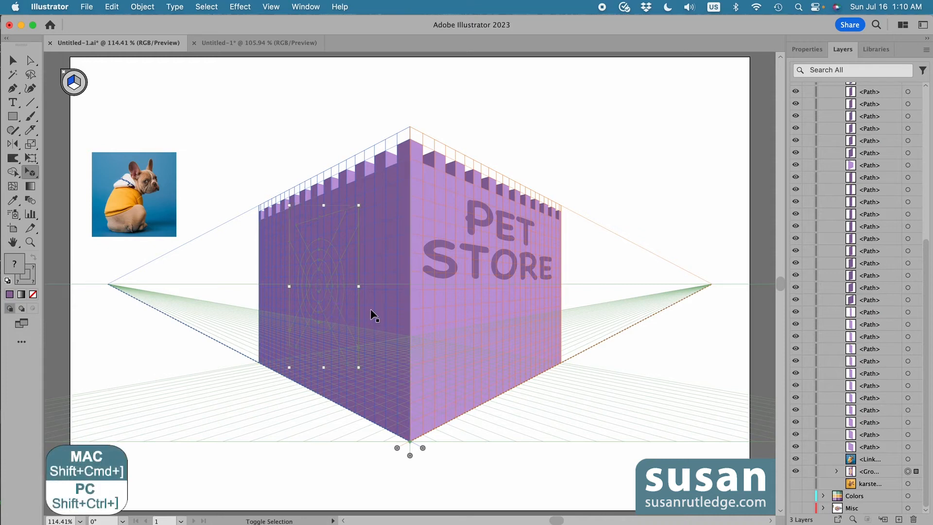
key("shift+super+bracketright")
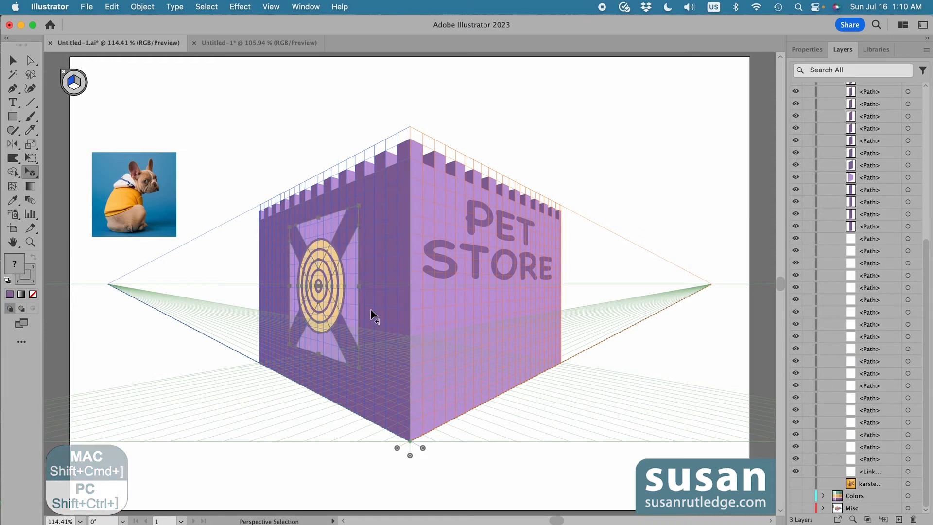
left_click(320, 132)
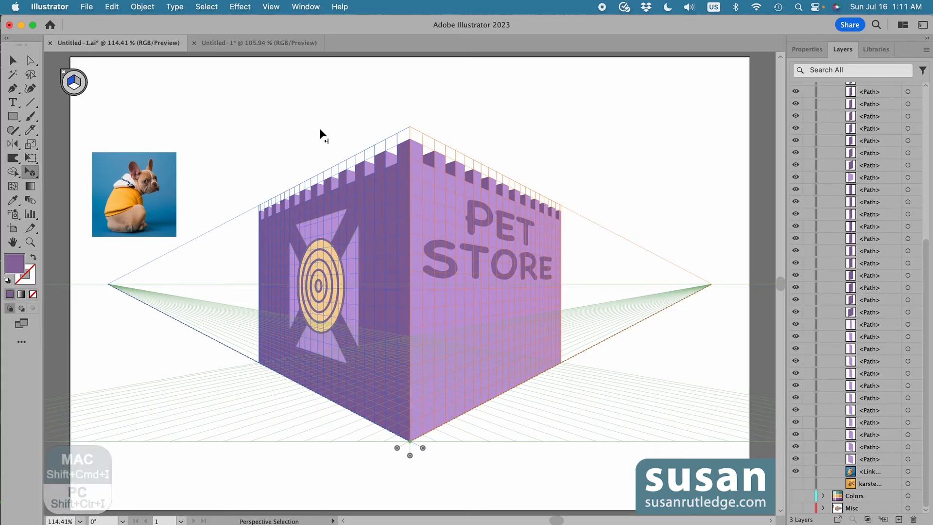
Hide the perspective grid and marquee-select the entire castle artwork with the Selection tool
key("shift+super+i")
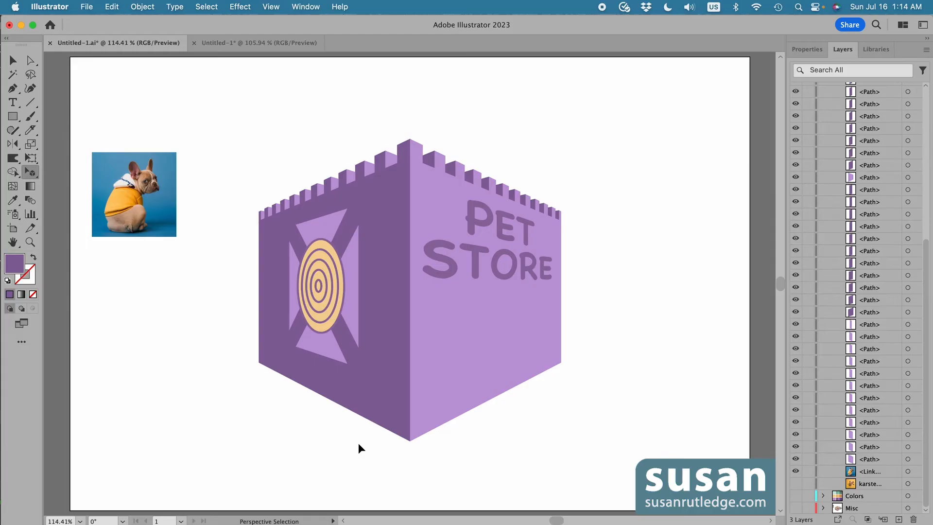
key("v")
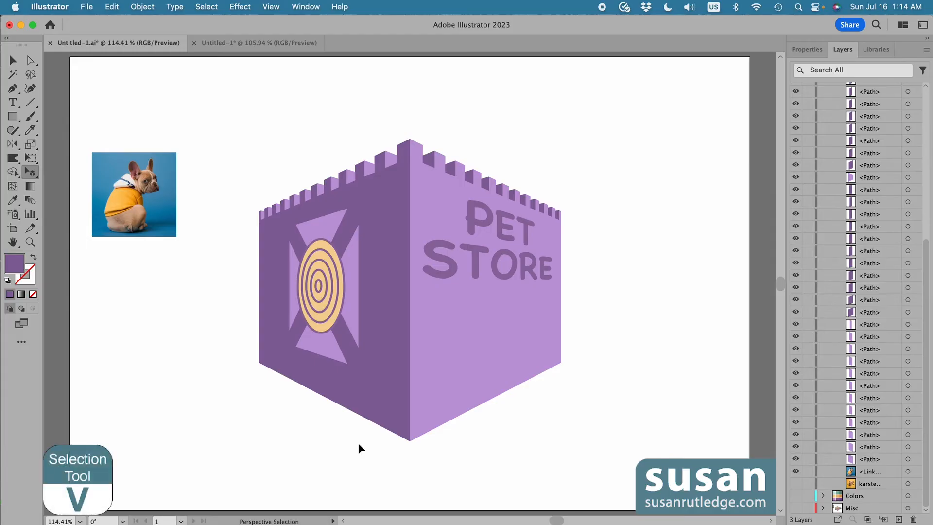
key("v")
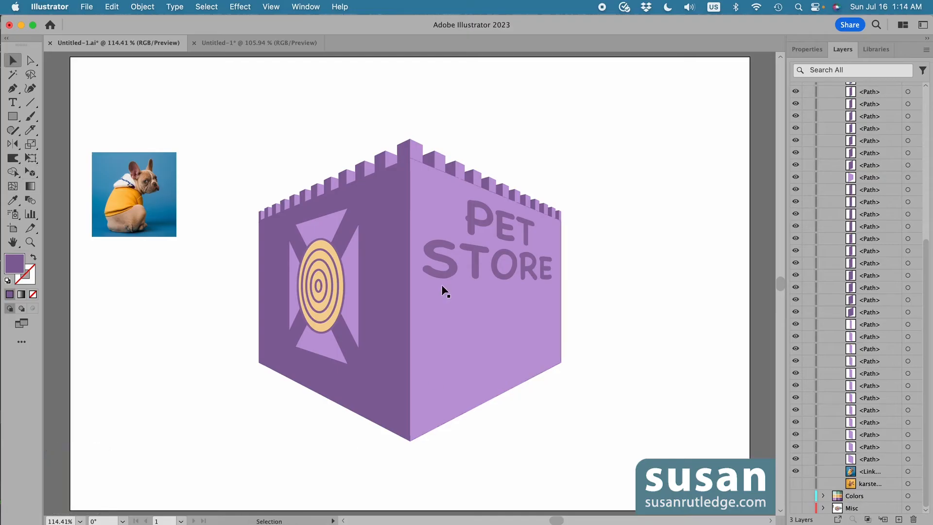
left_click_drag(245, 116, 586, 450)
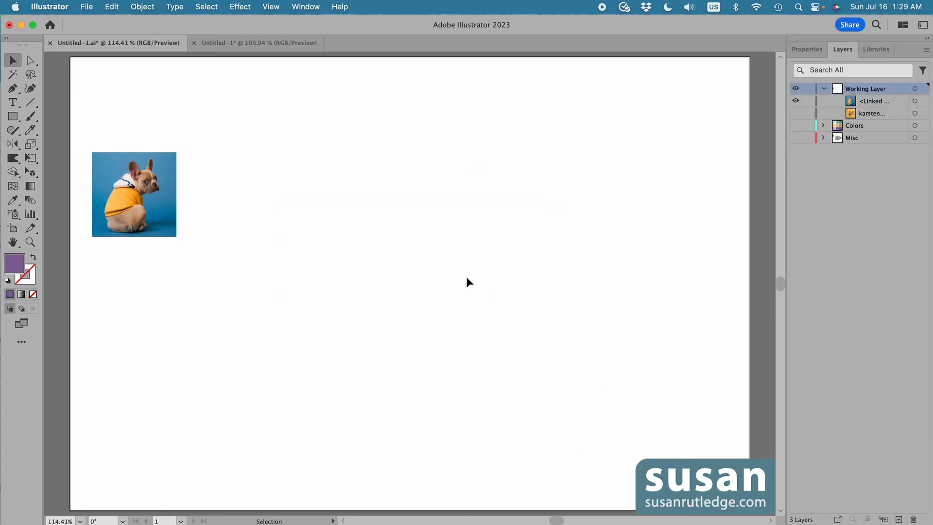
Move the blue dog photo to the artboard's top-left corner
left_click(132, 212)
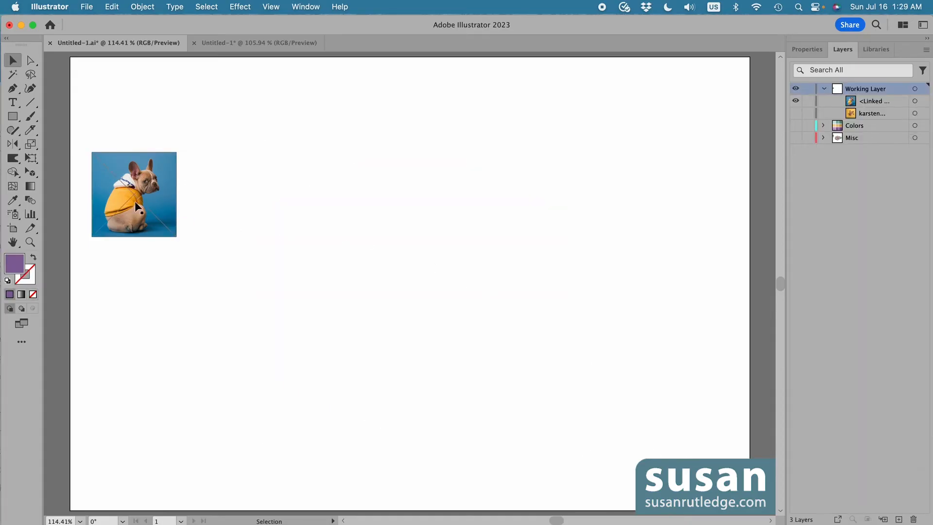
left_click_drag(131, 212, 120, 126)
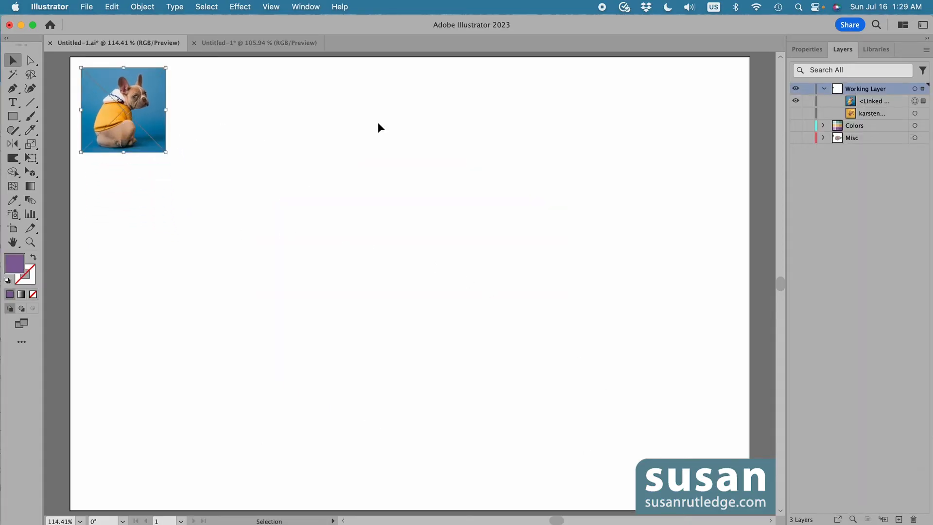
Unhide the yellow dog photo layer and move that photo beside the first one
left_click(795, 113)
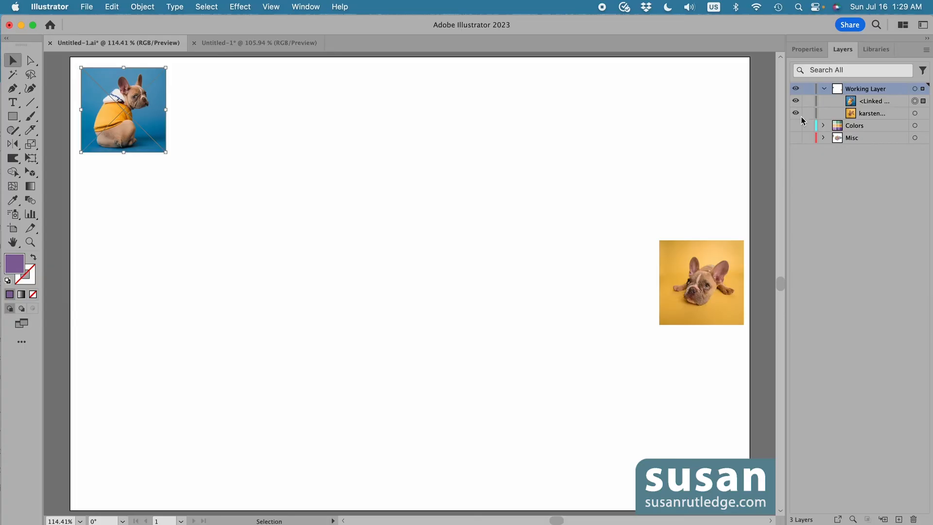
left_click(725, 287)
left_click_drag(724, 287, 237, 114)
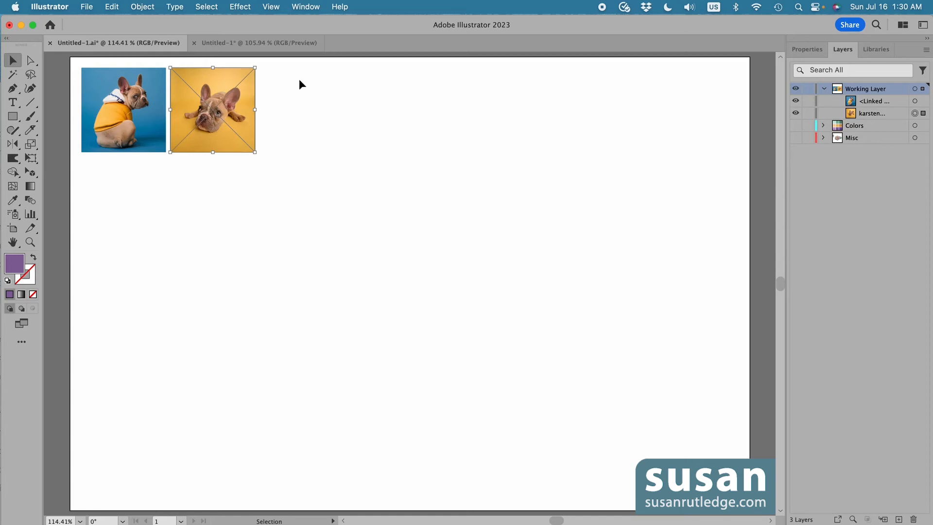
Switch the perspective grid to the One Point Perspective [1P-Normal View] preset
left_click(271, 6)
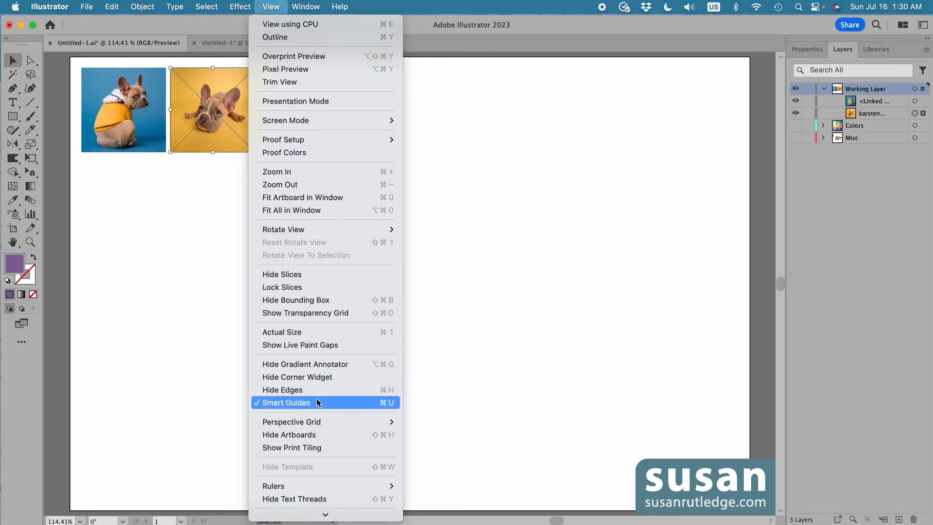
mouse_move(317, 422)
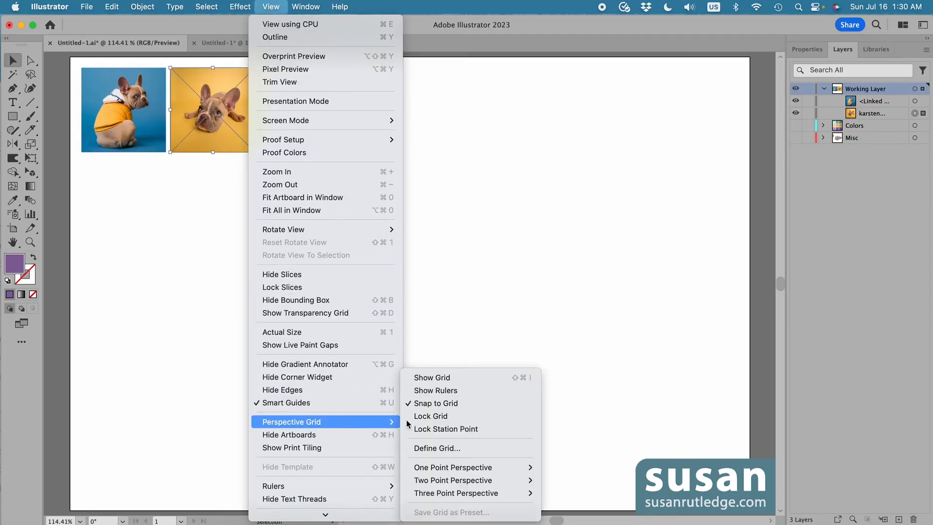
mouse_move(437, 468)
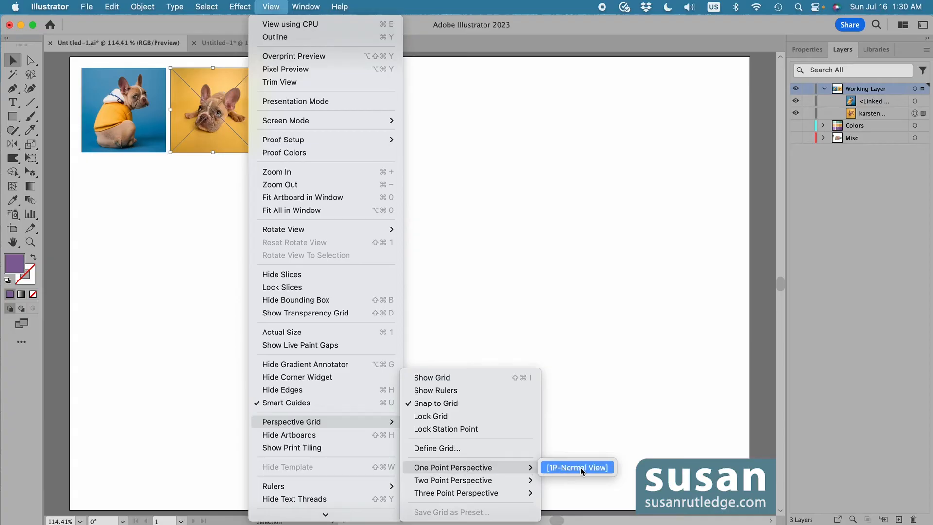
left_click(580, 467)
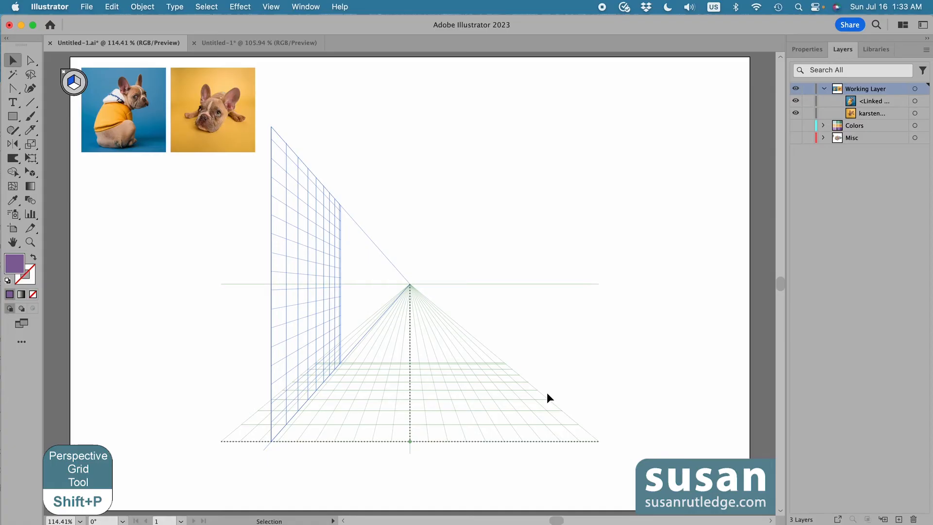
Drag the vertical grid plane farther left with the Perspective Grid tool, then set no active plane
key("shift+p")
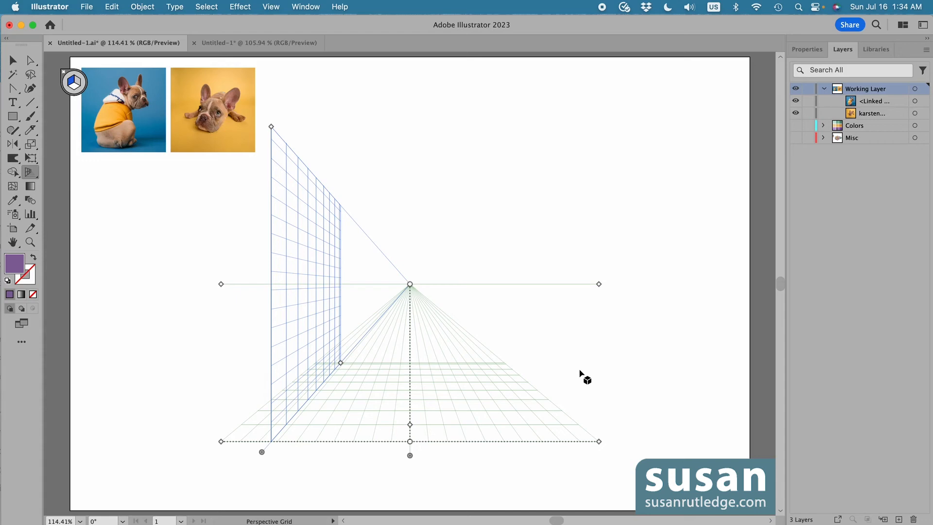
left_click_drag(262, 451, 210, 447)
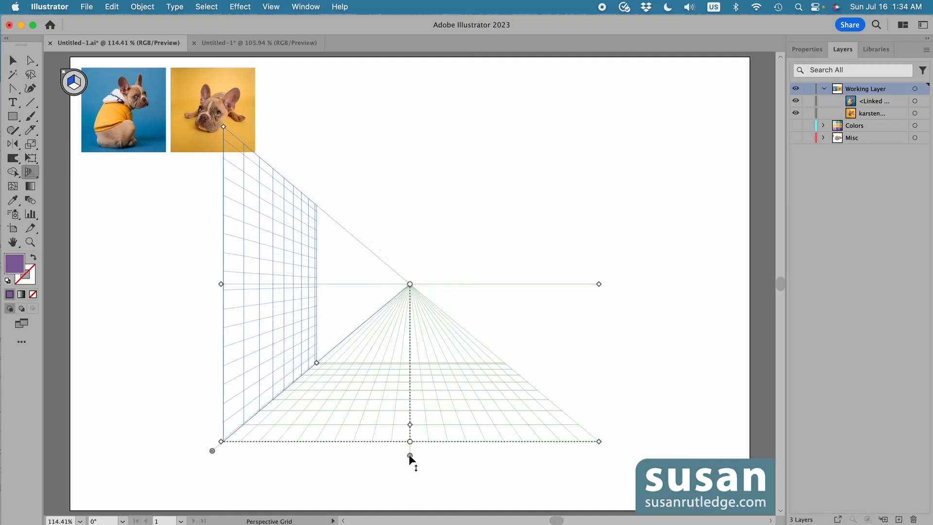
mouse_move(409, 454)
left_mouse_down()
mouse_move(408, 468)
mouse_move(406, 456)
left_mouse_up()
key("2")
key("4")
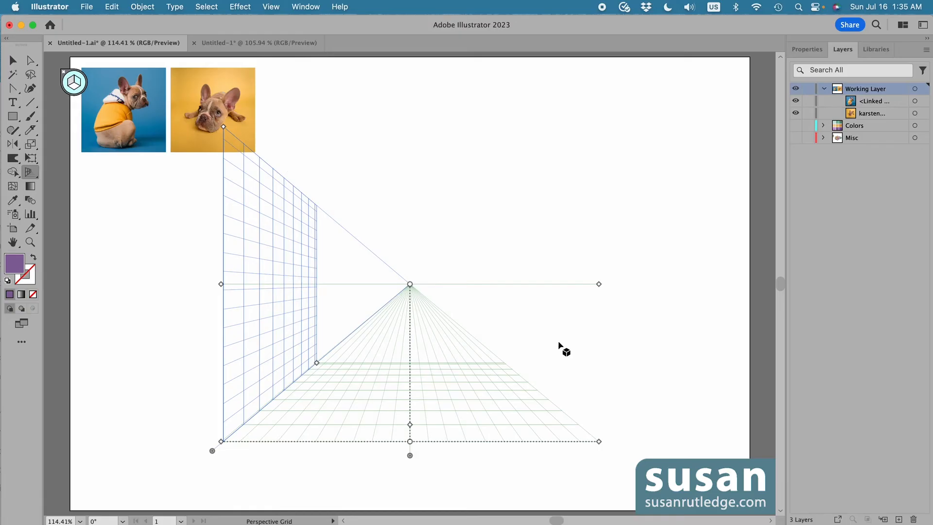
Switch the perspective grid to the Three Point Perspective [3P-Normal View] preset and move the whole grid upward
left_click(270, 7)
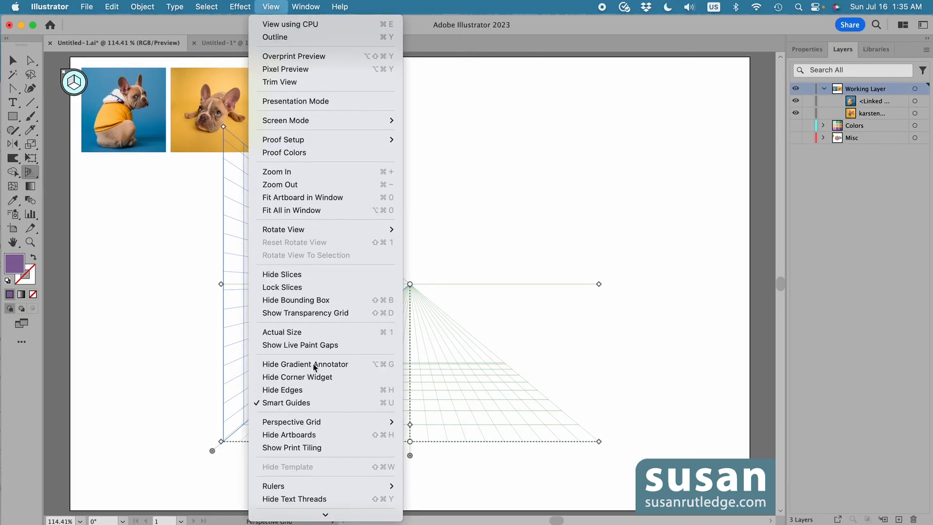
mouse_move(323, 424)
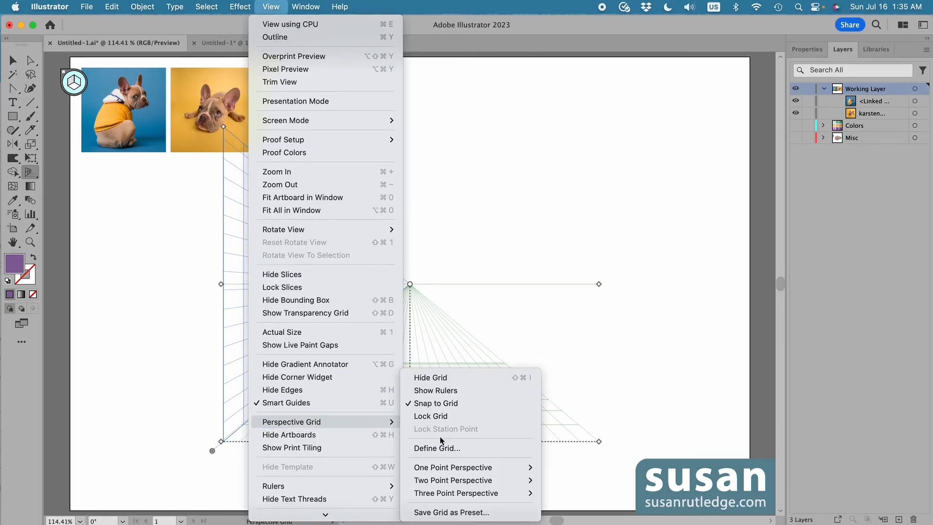
mouse_move(446, 494)
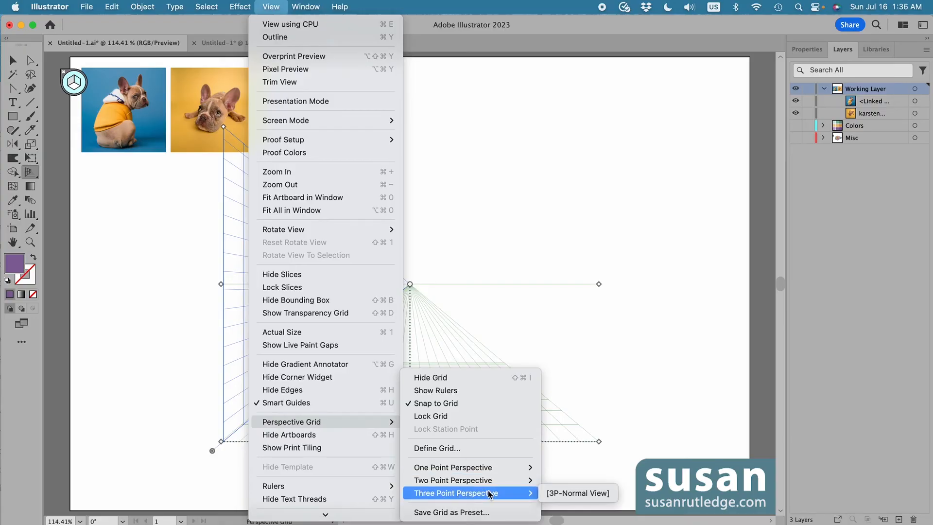
left_click(581, 493)
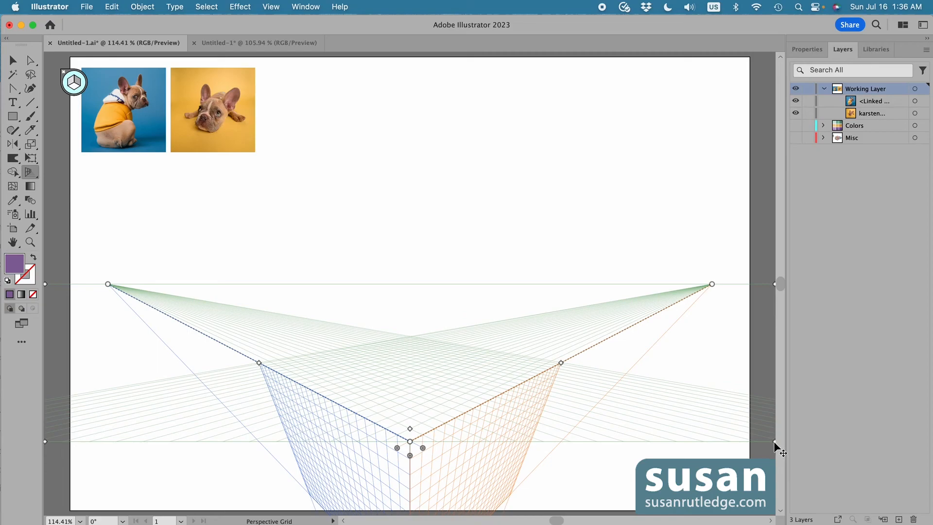
left_click_drag(774, 441, 772, 252)
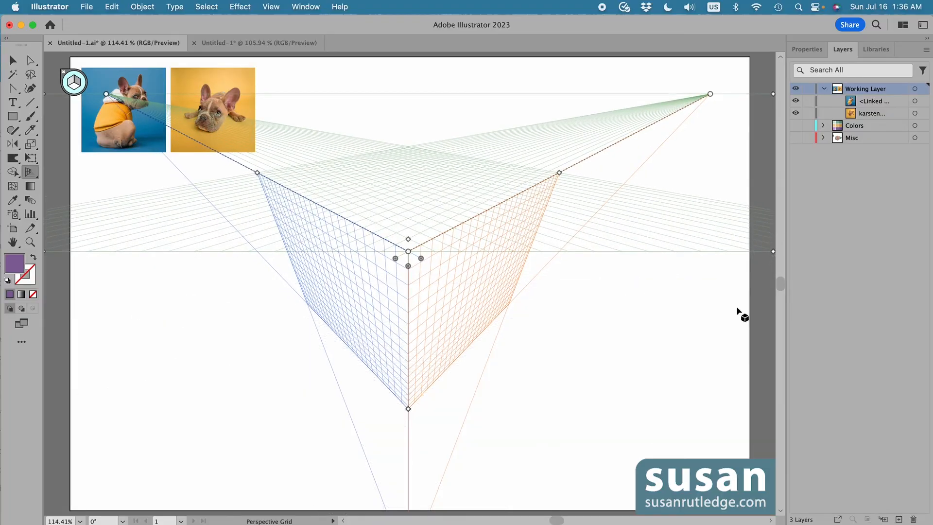
Hide both dog photos and examine the grid's lower vanishing point
left_click(795, 100)
left_click(795, 113)
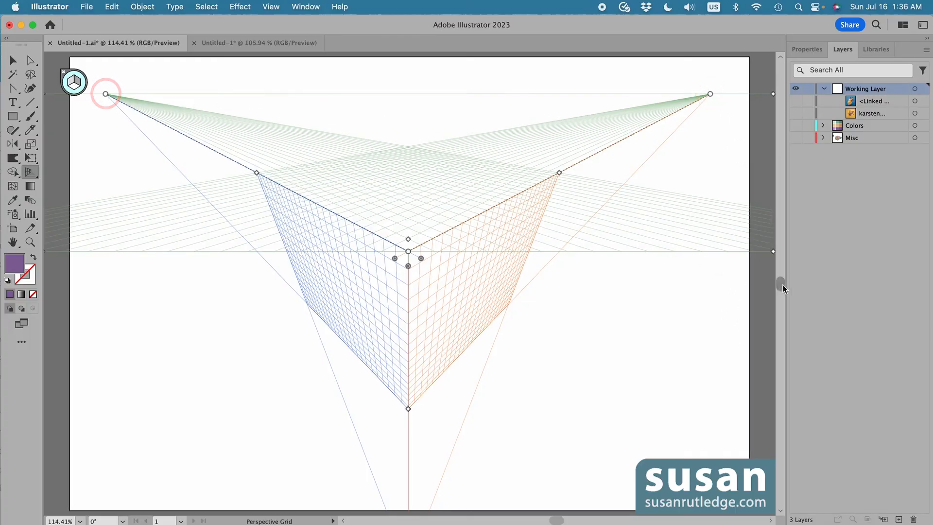
left_click_drag(780, 286, 781, 298)
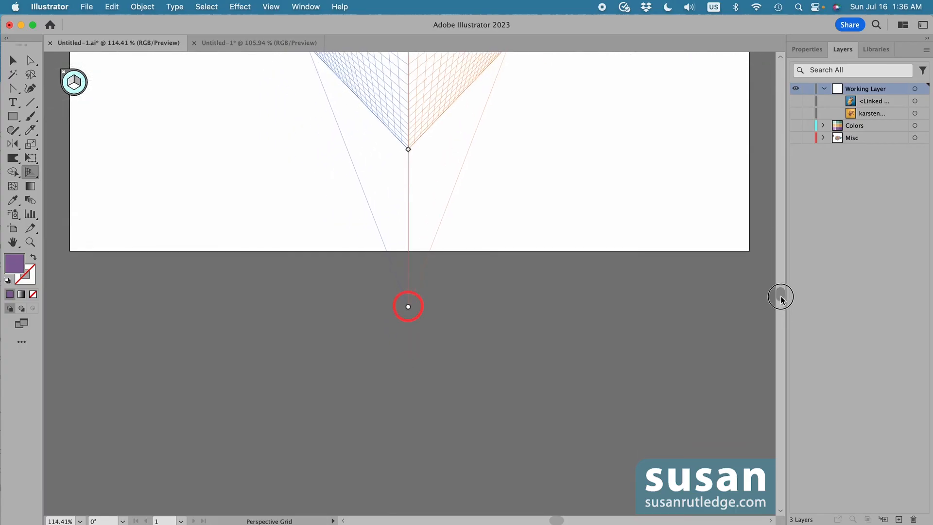
scroll(771, 297, "up", 5)
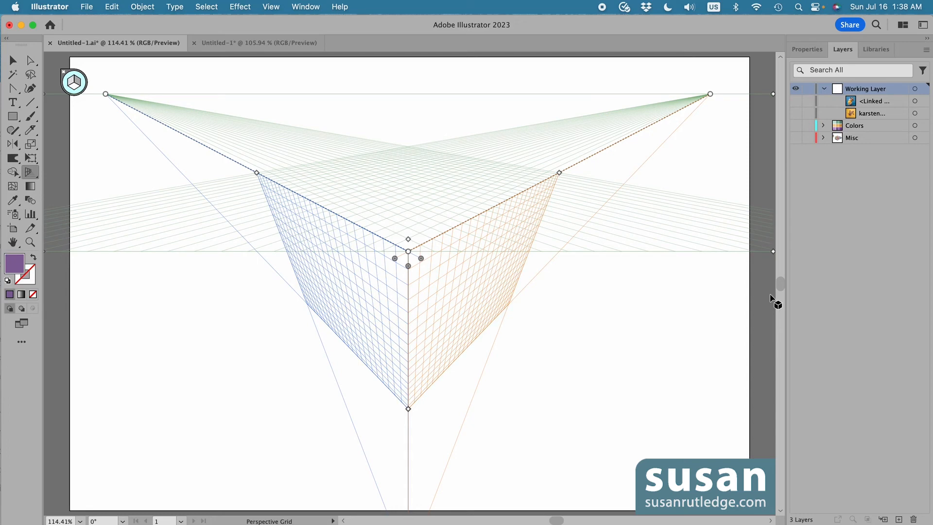
Make the left grid plane active with the Perspective Selection tool
key("shift+v")
key("2")
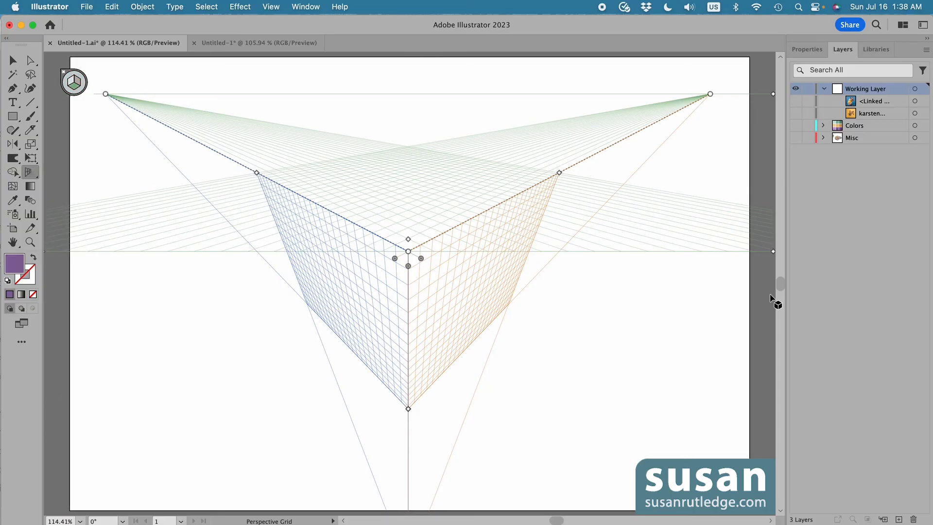
key("1")
Switch the grid to the Two Point Perspective [2P-Normal View] preset and show both dog photos again
left_click(271, 7)
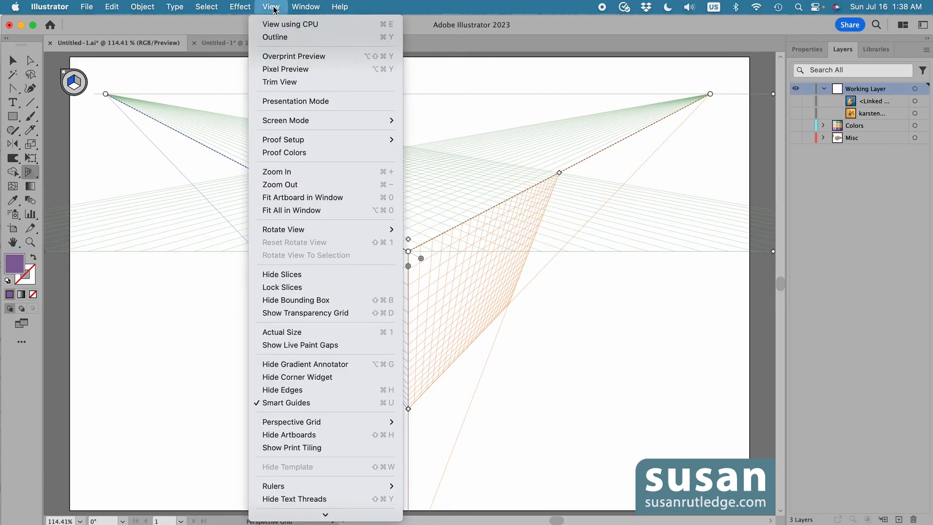
mouse_move(347, 420)
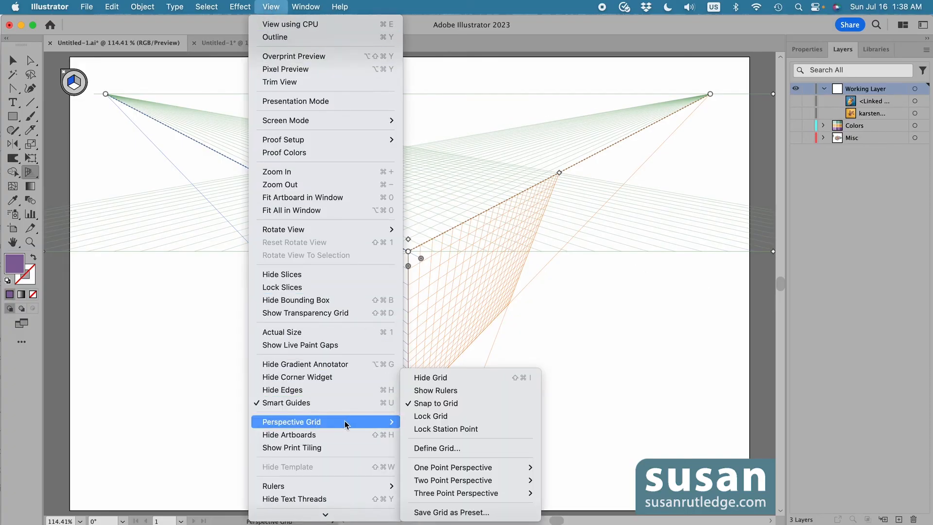
mouse_move(483, 483)
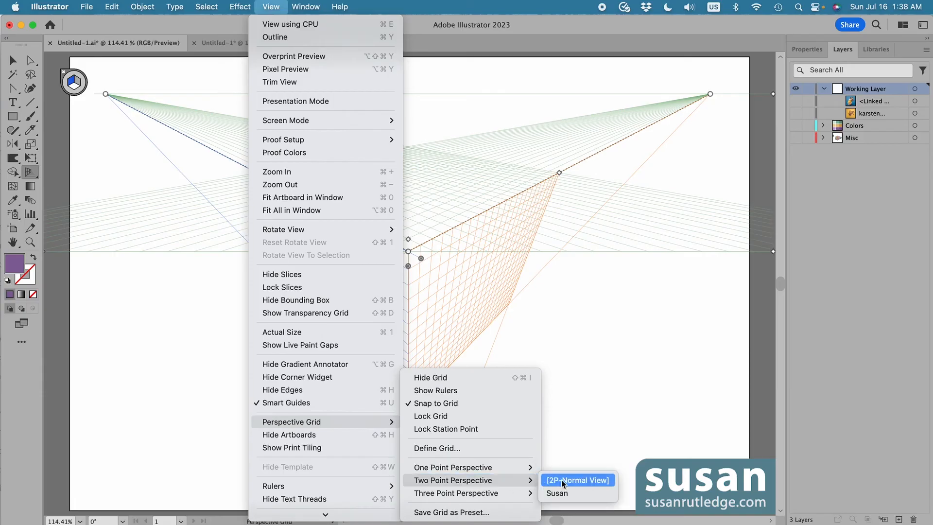
left_click(581, 481)
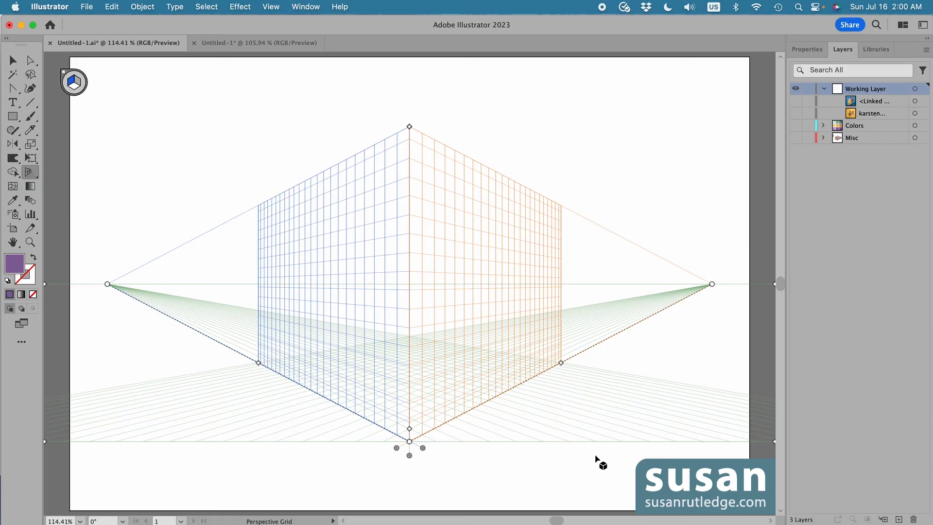
left_click(796, 101)
left_click(795, 113)
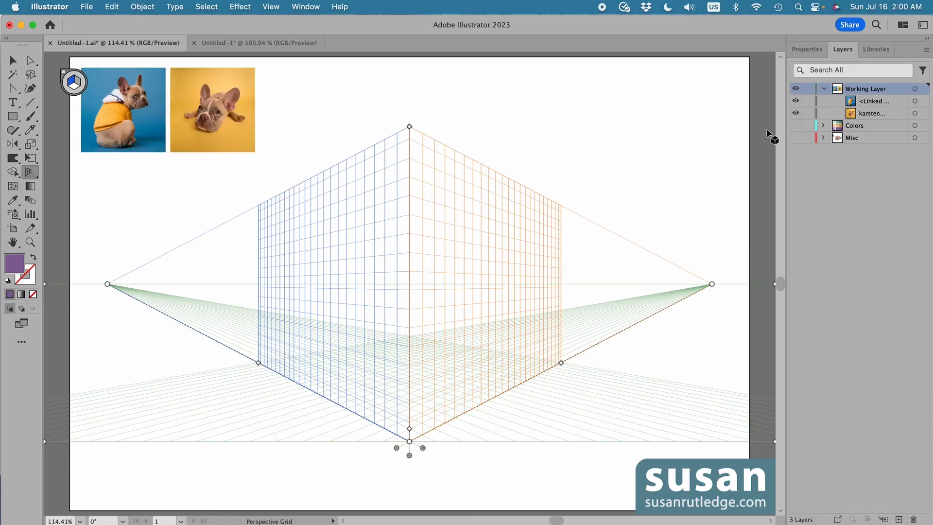
Increase the perspective grid's cell size with the Perspective Grid tool's cell-size handle
key("m")
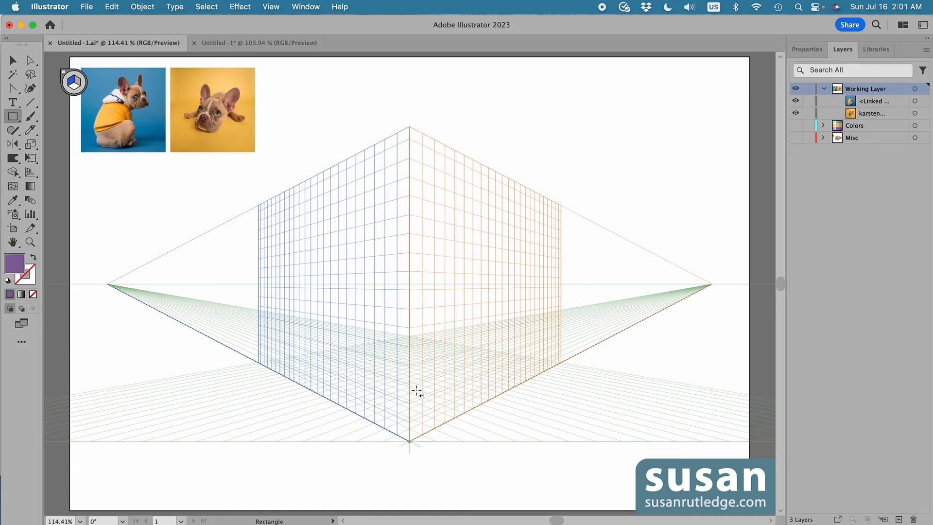
key("shift+p")
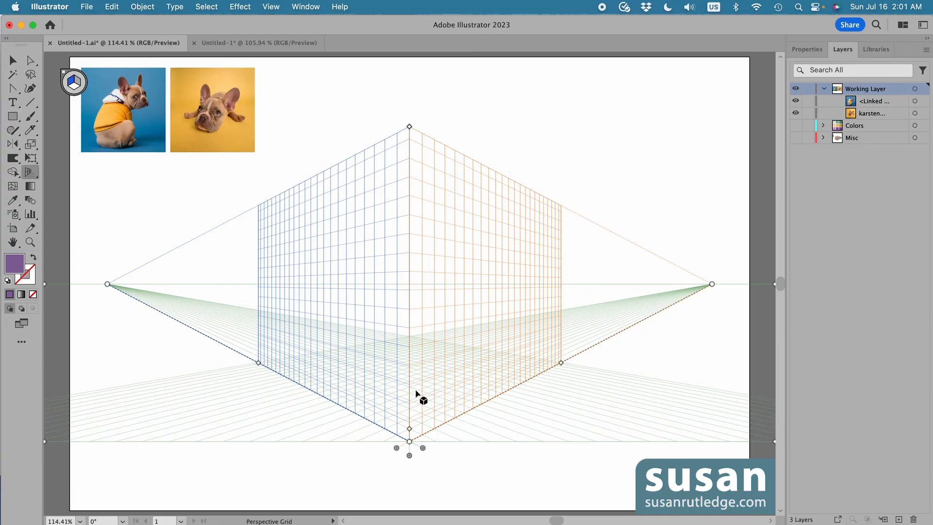
left_click_drag(409, 429, 409, 416)
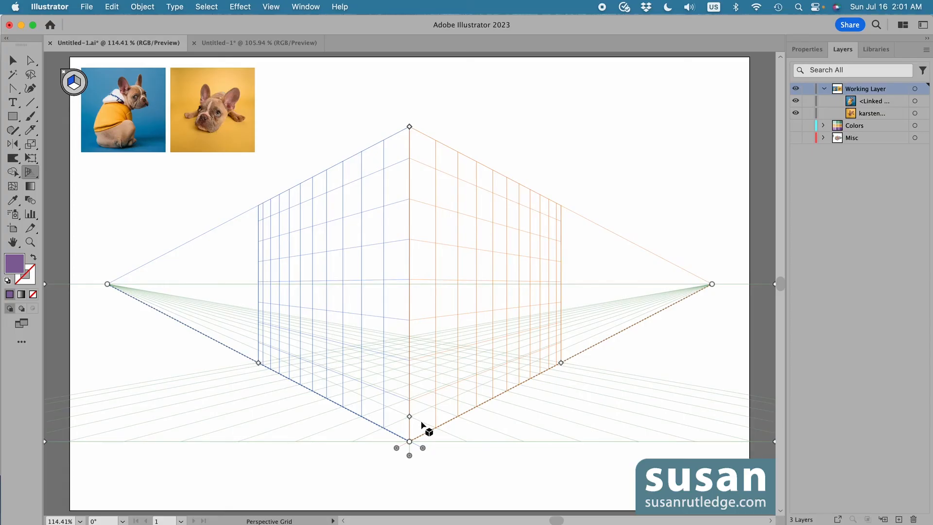
Set the fill to a light orange swatch and draw a rectangle on the left plane up to the front corner, about 5.35 in wide
left_click(809, 51)
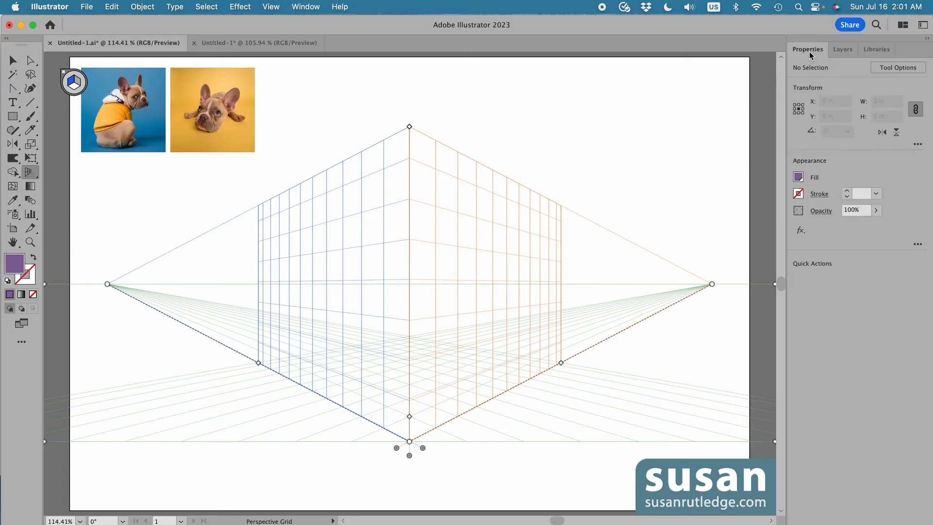
left_click(799, 178)
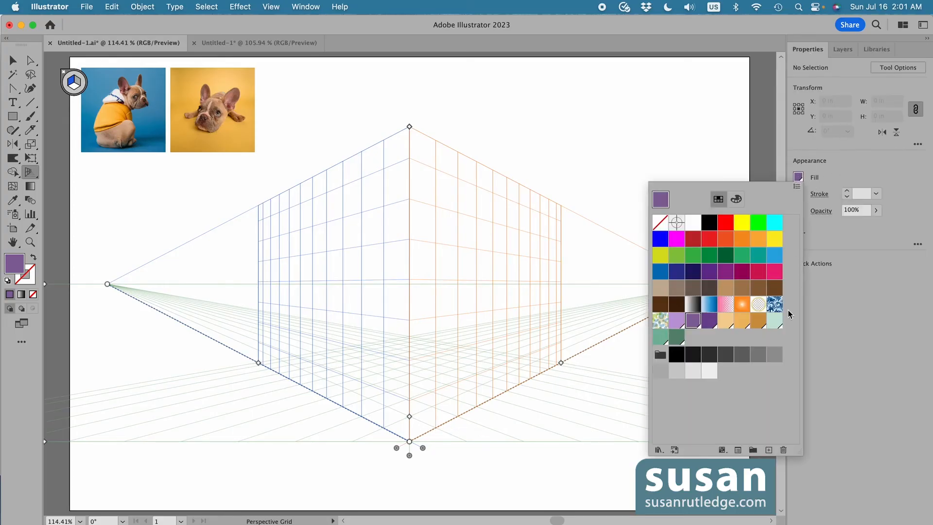
left_click(742, 321)
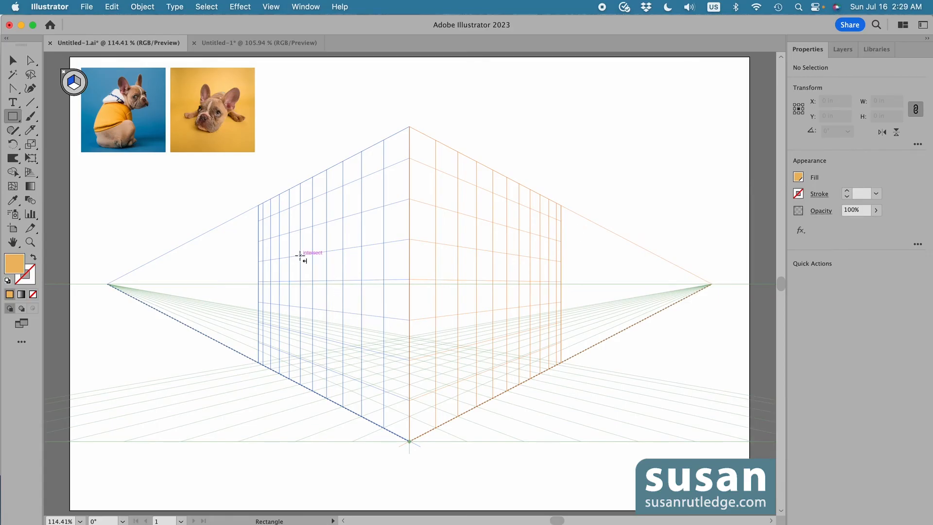
left_click_drag(300, 254, 408, 440)
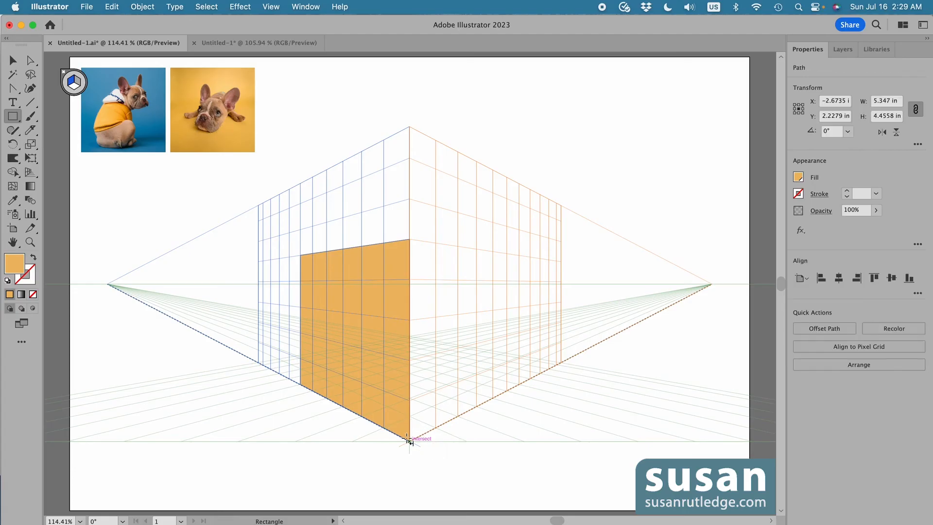
Duplicate the orange rectangle onto the right grid plane with the Perspective Selection tool
key("shift+v")
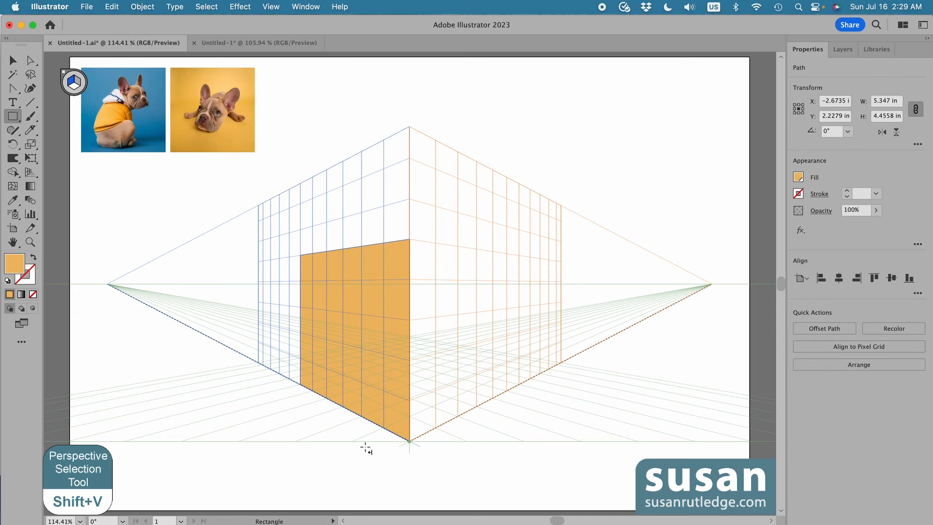
key("shift+v")
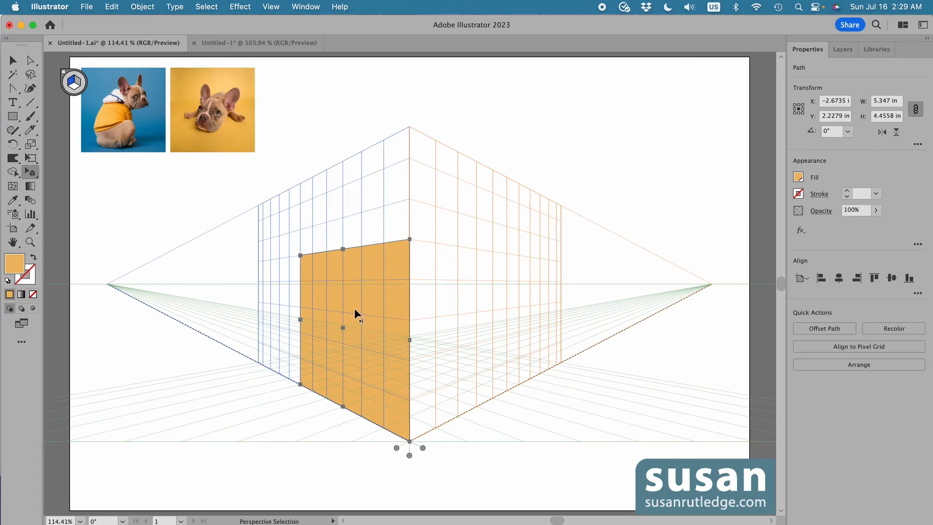
left_click_drag(355, 310, 487, 313)
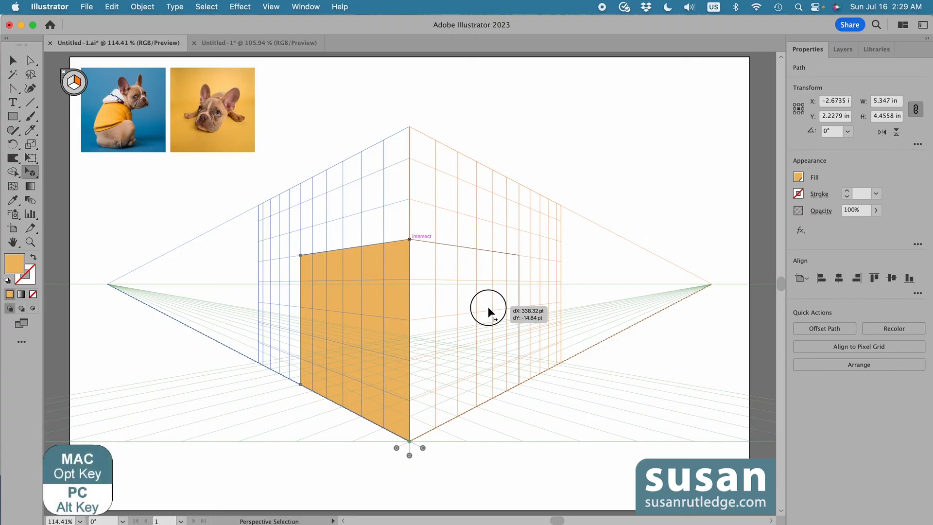
key("alt")
left_click_drag(489, 307, 489, 308)
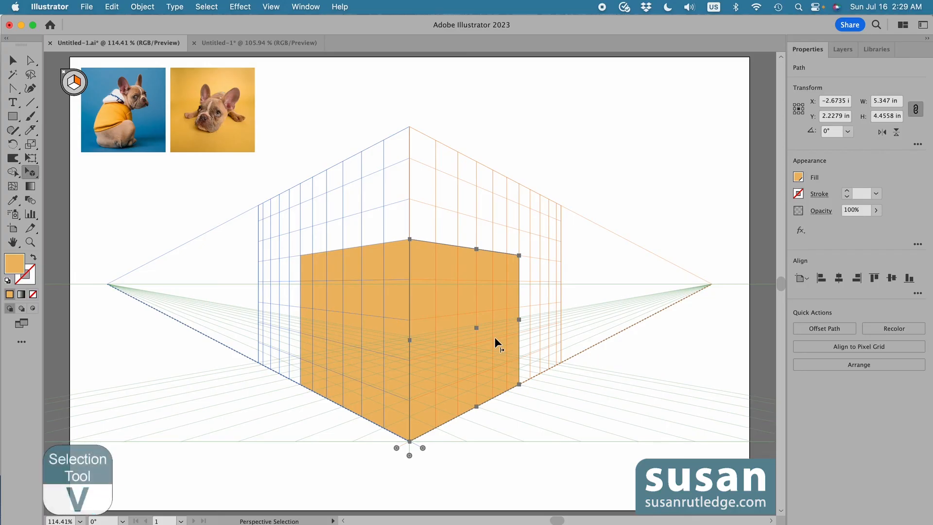
Embed both linked dog photos, first the blue one and then the yellow one
key("v")
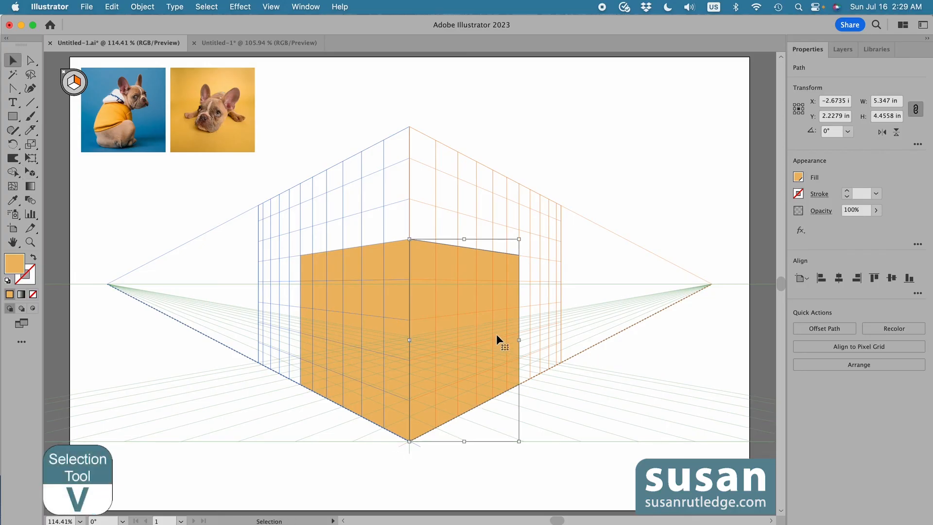
left_click(119, 124)
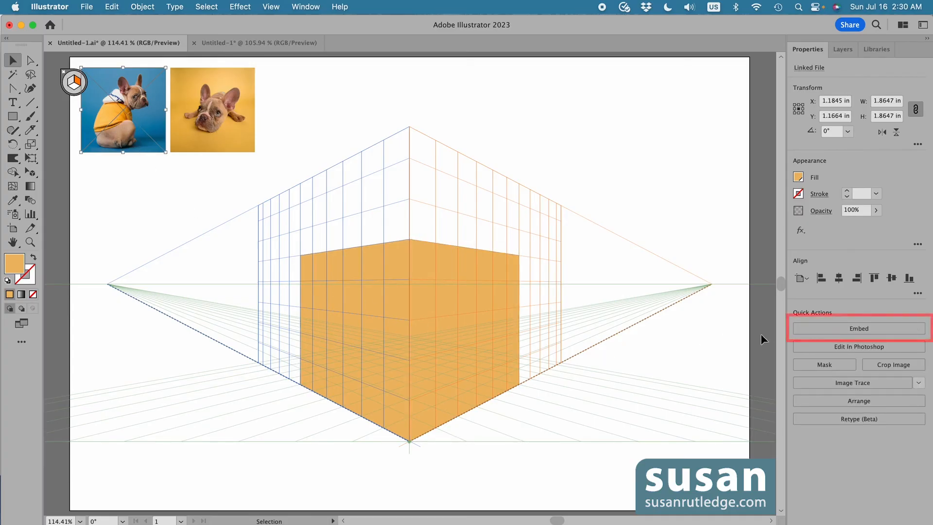
left_click(858, 328)
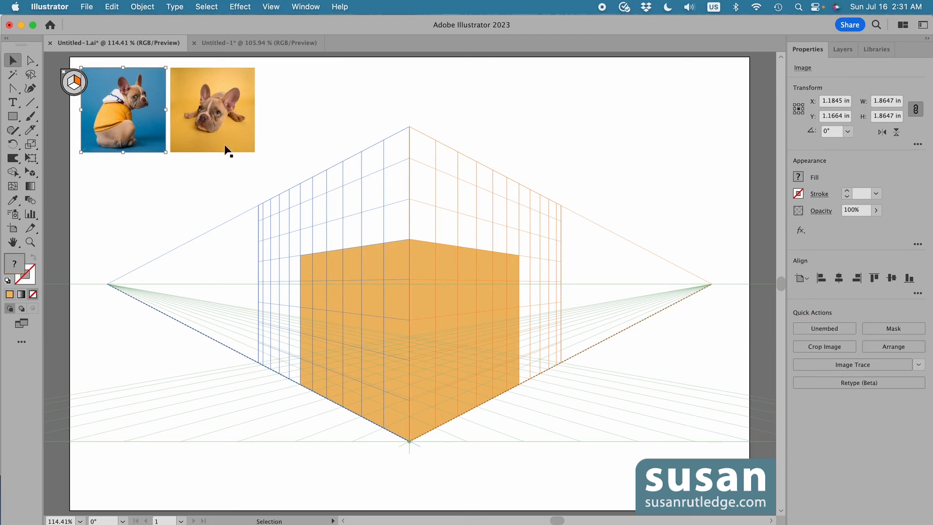
left_click(214, 123)
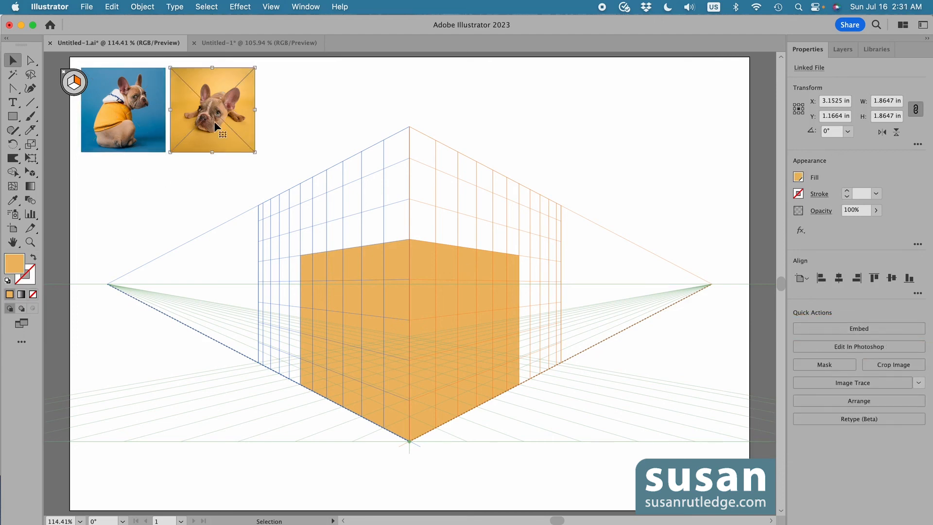
left_click(849, 331)
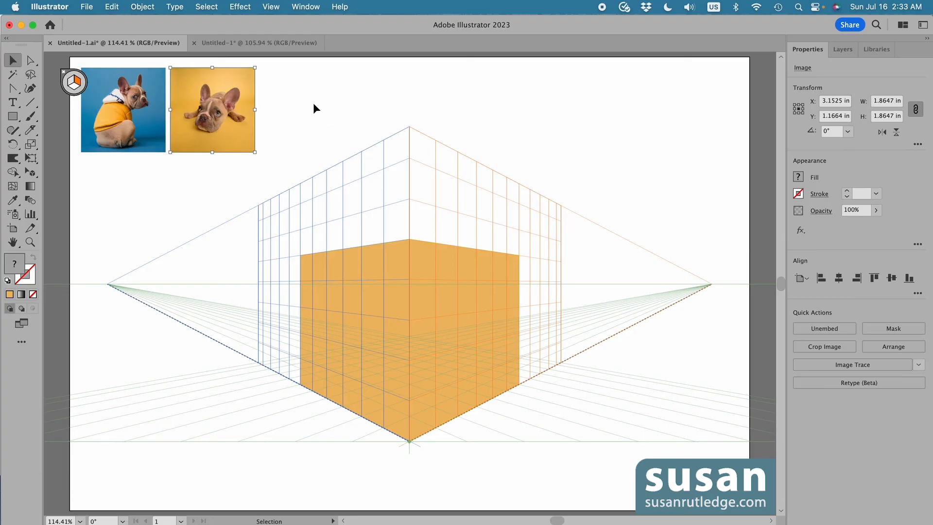
Move the yellow dog photo over the right-plane rectangle, select both, and apply Envelope Distort Make with Top Object
left_click_drag(210, 122, 534, 265)
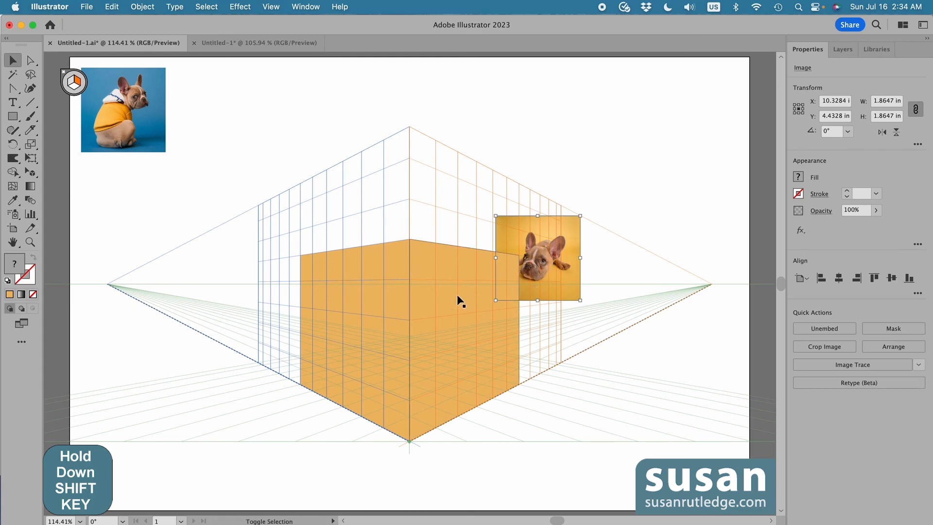
left_click(454, 259, "shift")
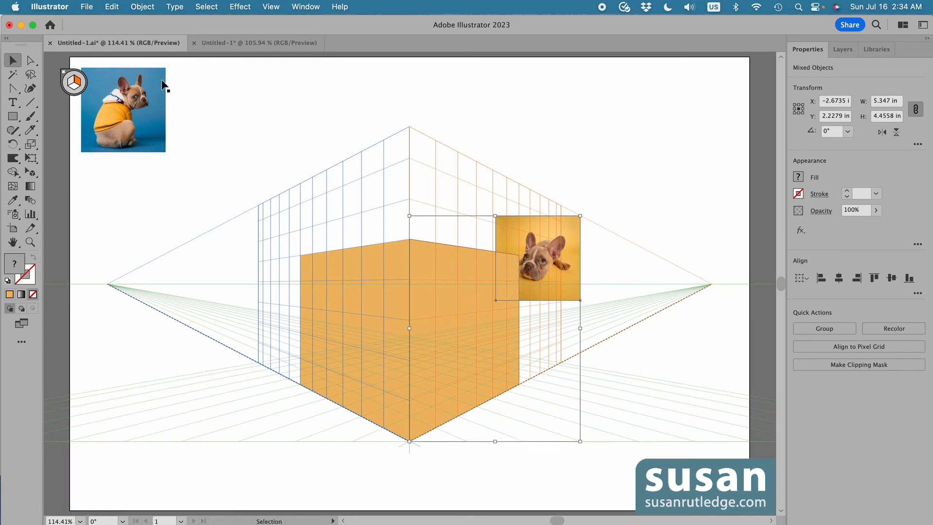
left_click(142, 6)
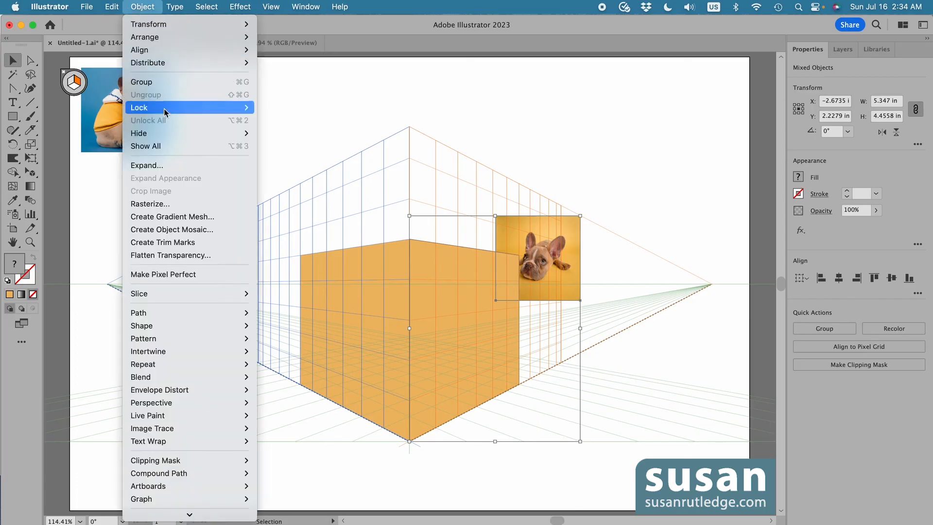
mouse_move(173, 392)
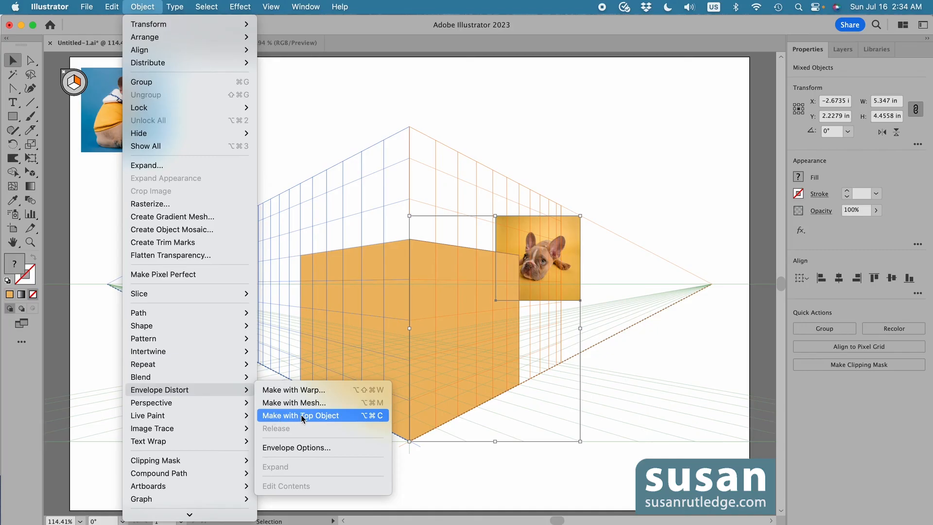
left_click(316, 415)
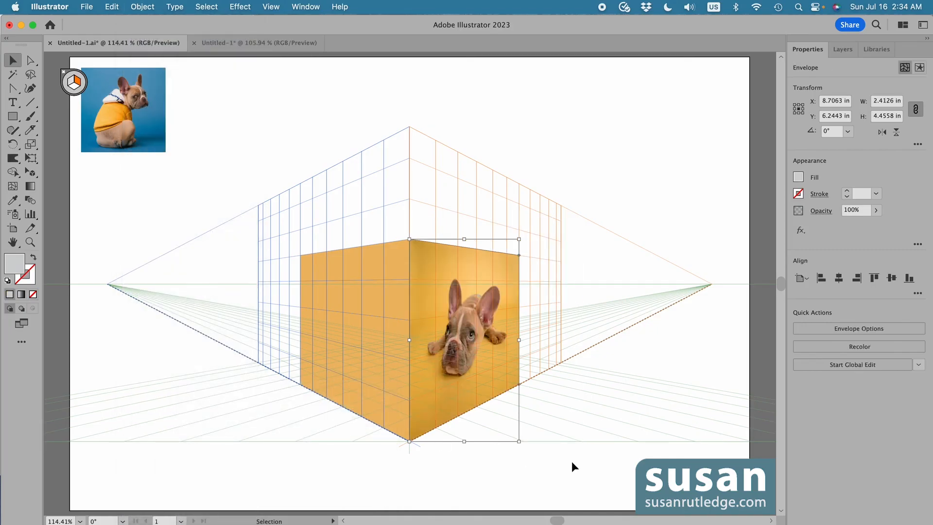
Move the blue dog photo over the left-plane rectangle, select both, and apply Envelope Distort Make with Top Object
left_click(510, 466)
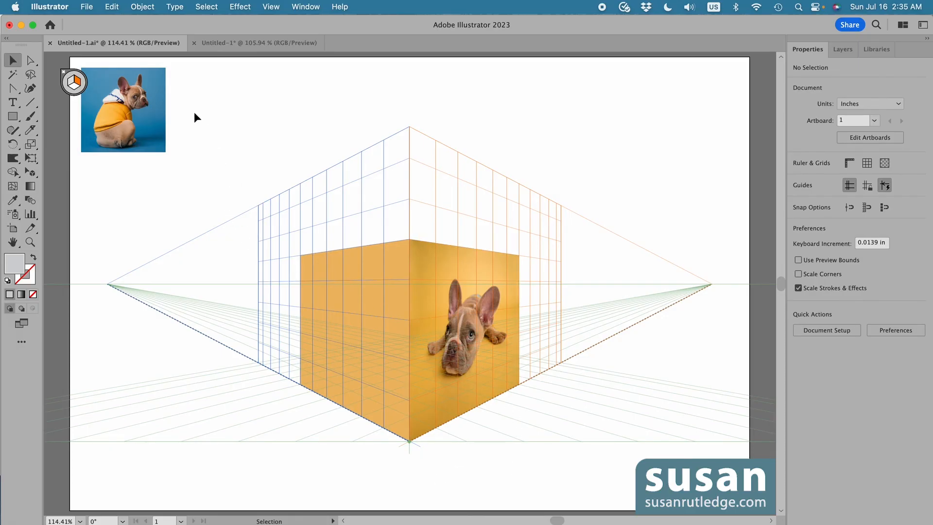
left_click_drag(118, 117, 304, 251)
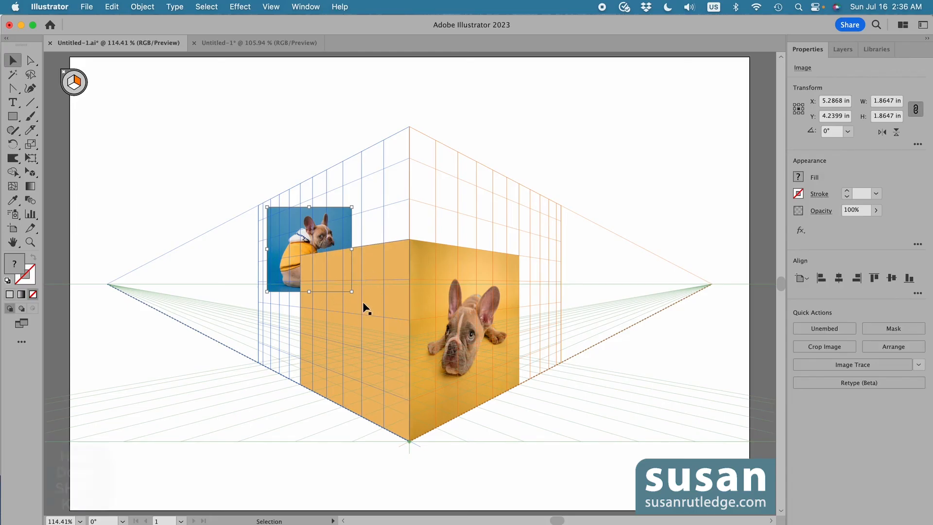
left_click(375, 262, "shift")
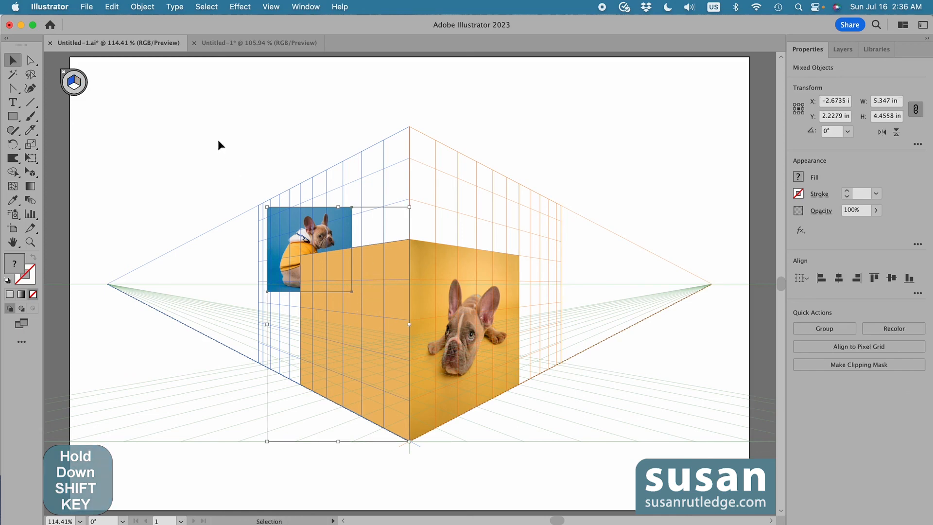
left_click(139, 6)
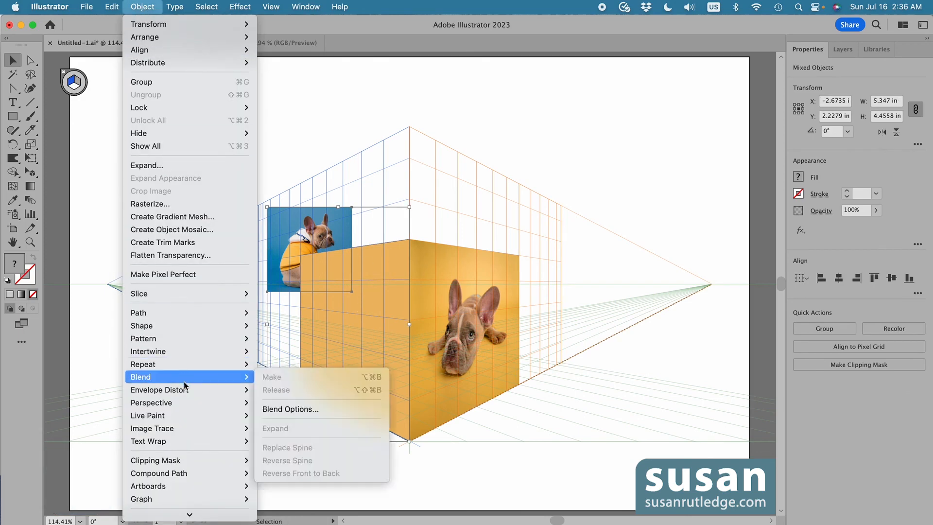
mouse_move(184, 391)
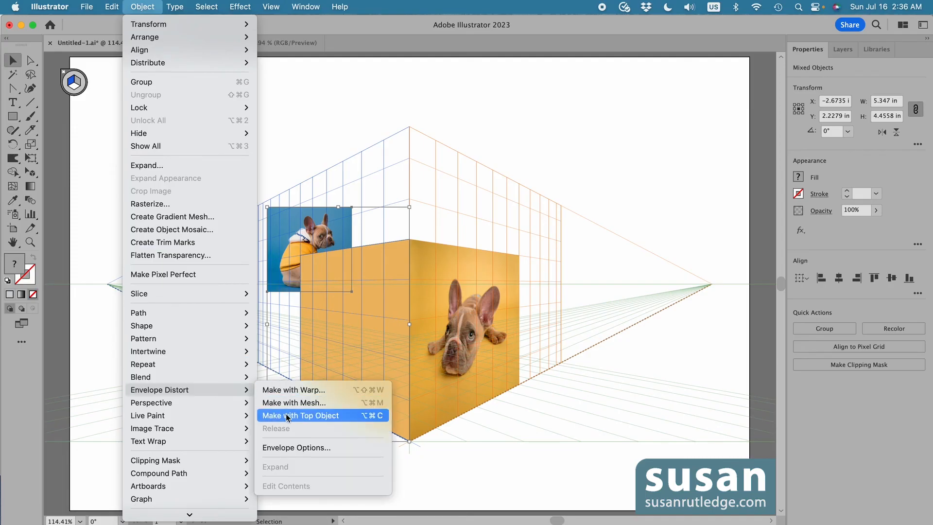
left_click(305, 416)
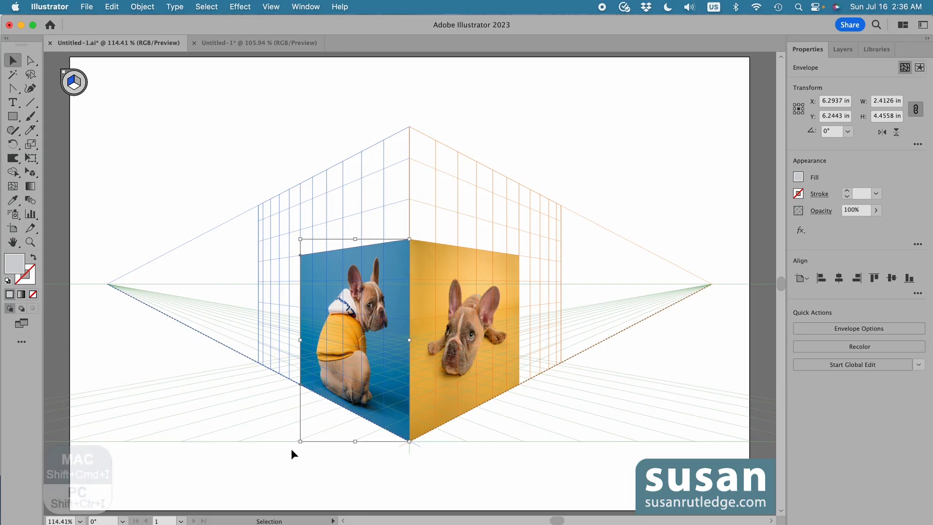
Hide the perspective grid and deselect everything to view the finished photo box
key("shift+super+i")
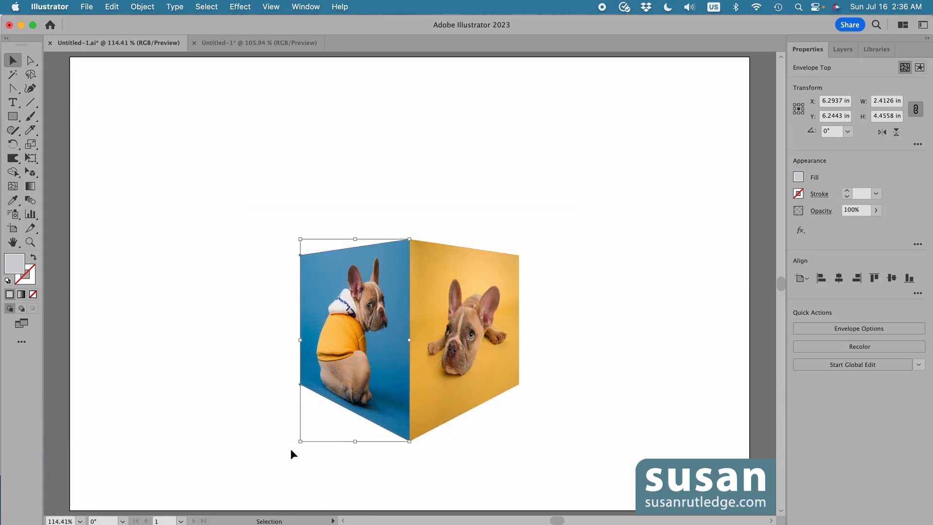
left_click(425, 180)
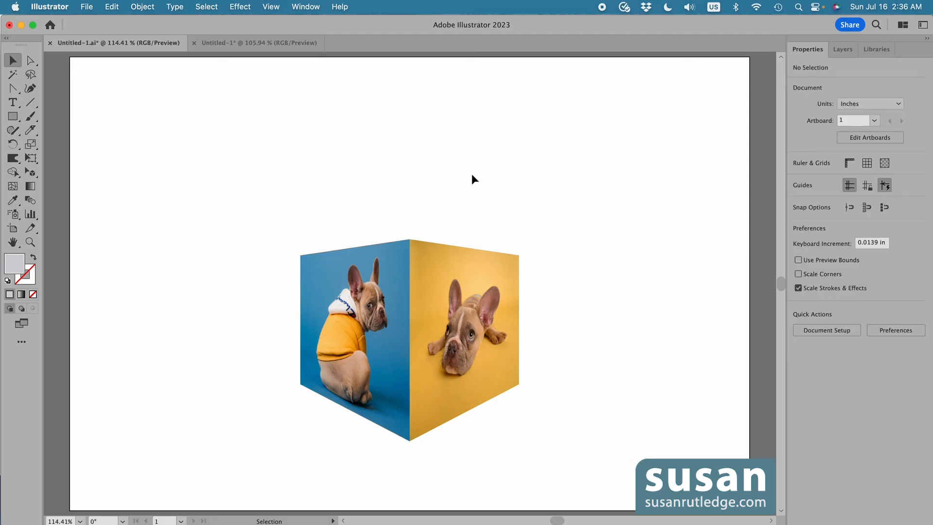